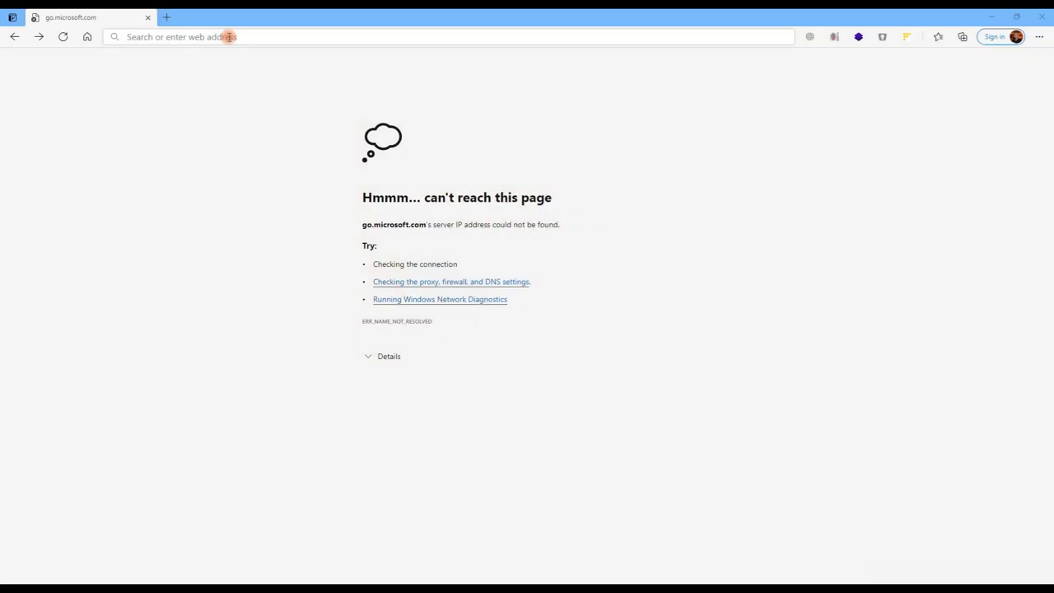
Step: Load the ThruLink unit at 193.163.1.1 in Edge
{"action": "left_click", "coordinate": [229, 36]}
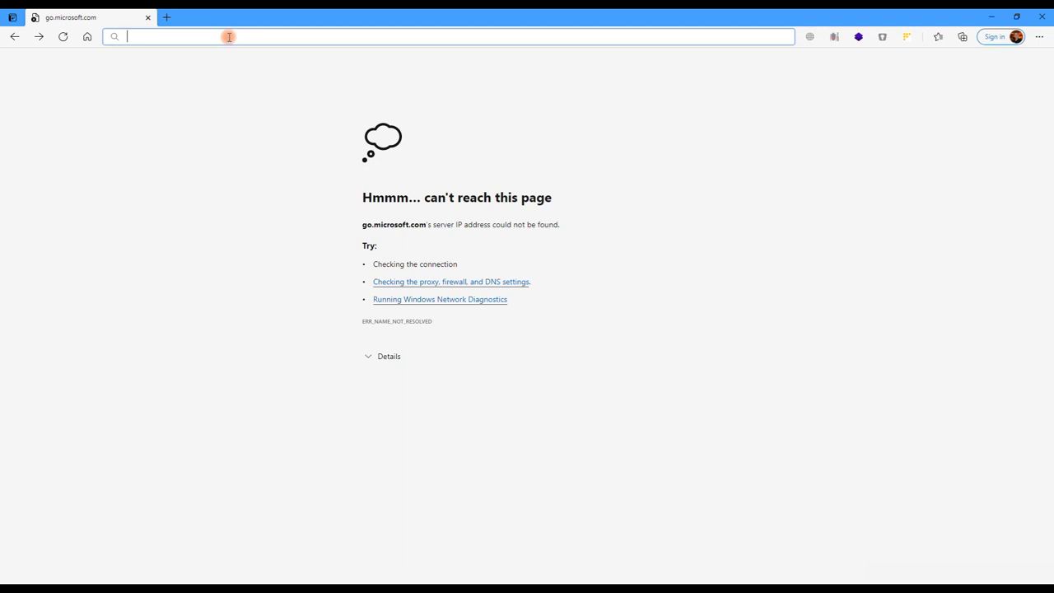
{"action": "type", "text": "193.163"}
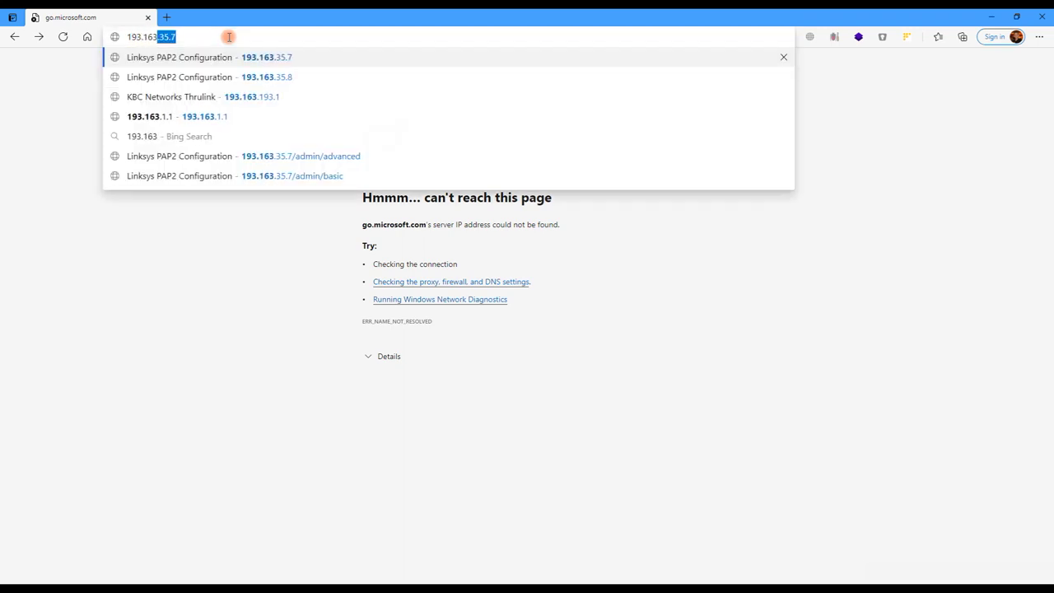
{"action": "type", "text": ".1.1"}
{"action": "key", "text": "Return"}
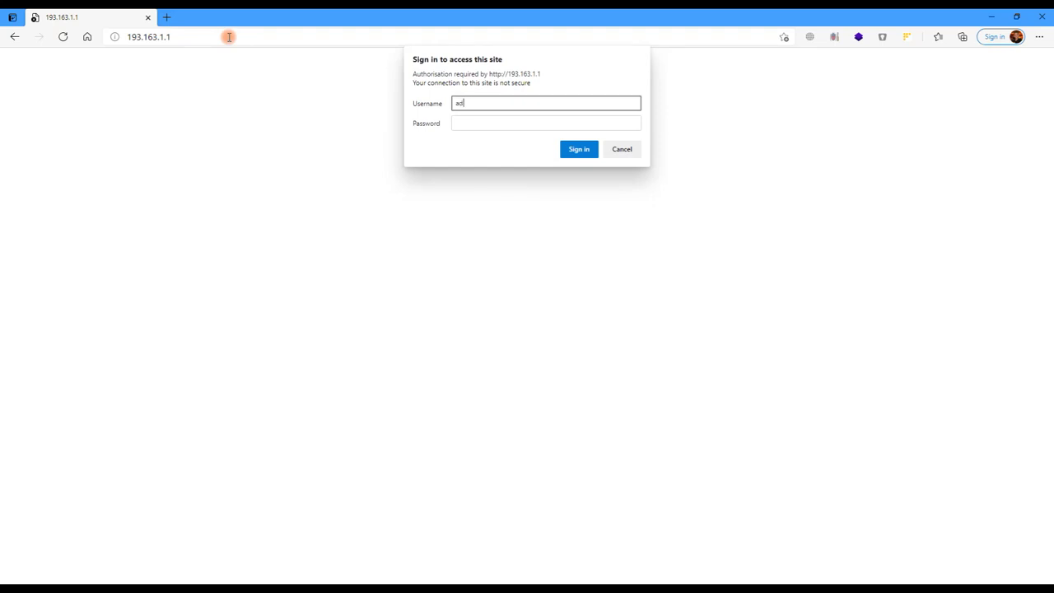
Step: Sign in with the administrator username and password
{"action": "key", "text": "Tab"}
{"action": "type", "text": "a"}
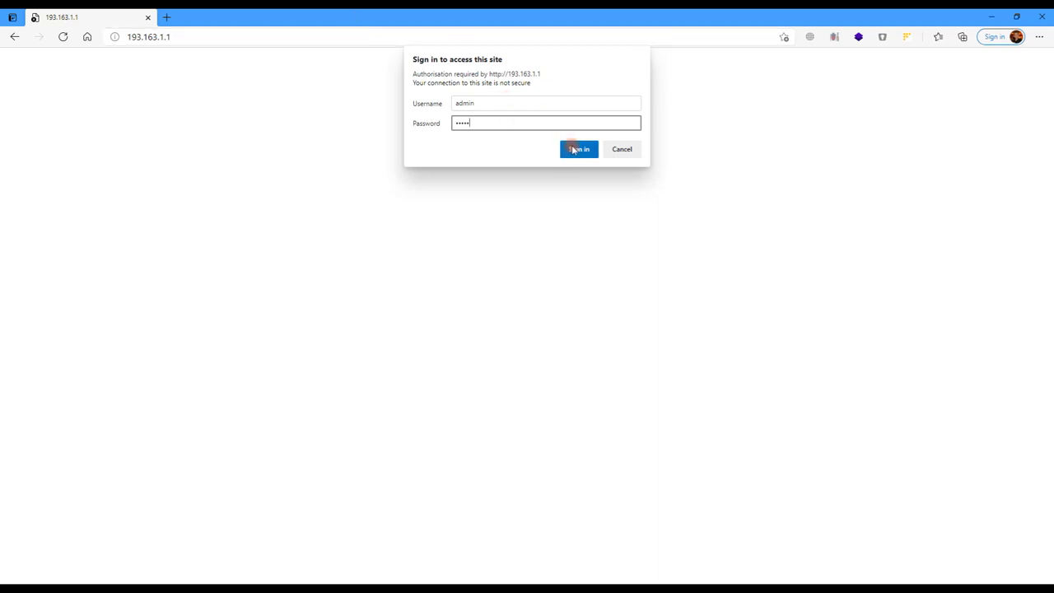
{"action": "left_click", "coordinate": [576, 149]}
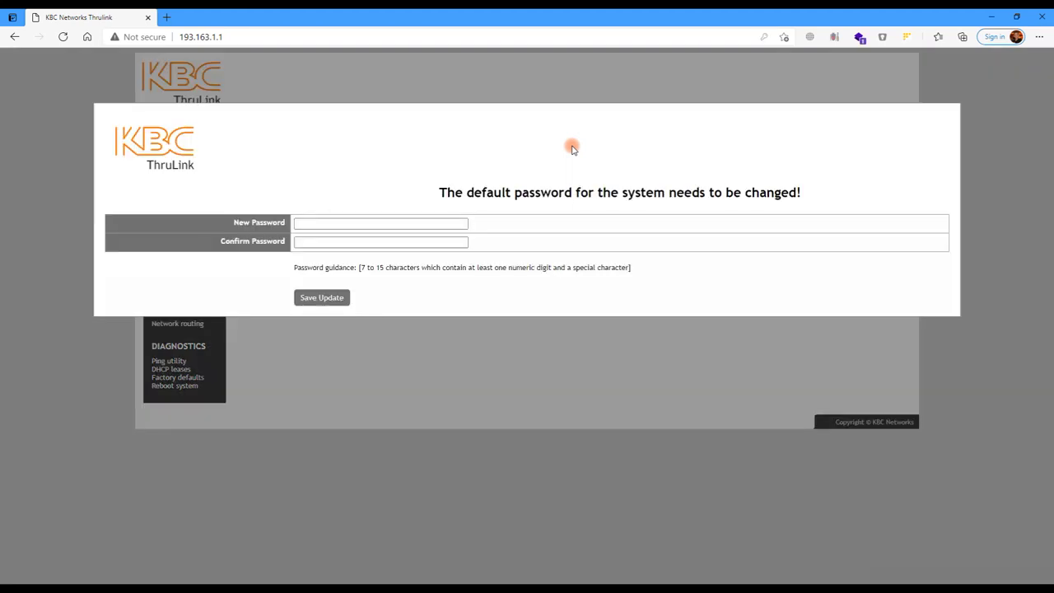
Step: Set and confirm a new system password, save it, and decline Edge's save-password offer
{"action": "left_click", "coordinate": [393, 222]}
{"action": "type", "text": "p"}
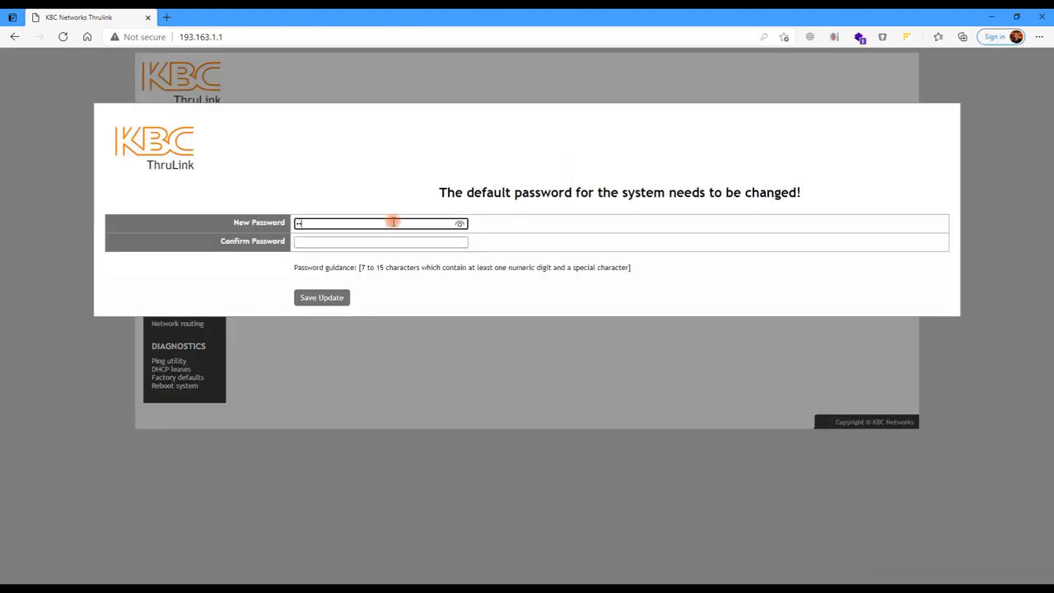
{"action": "type", "text": "asswo"}
{"action": "key", "text": "Tab"}
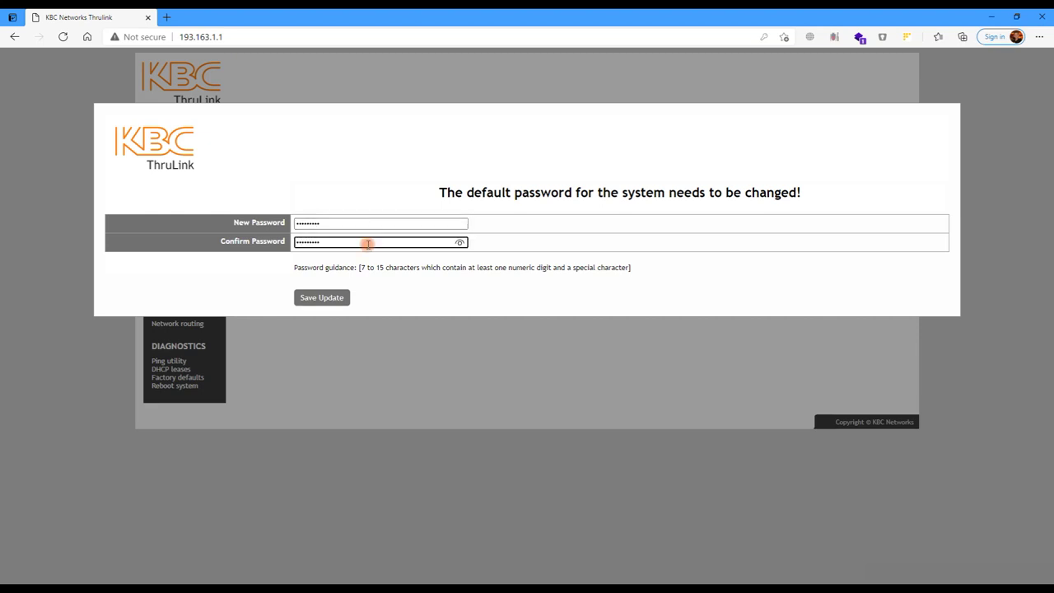
{"action": "left_click", "coordinate": [329, 299]}
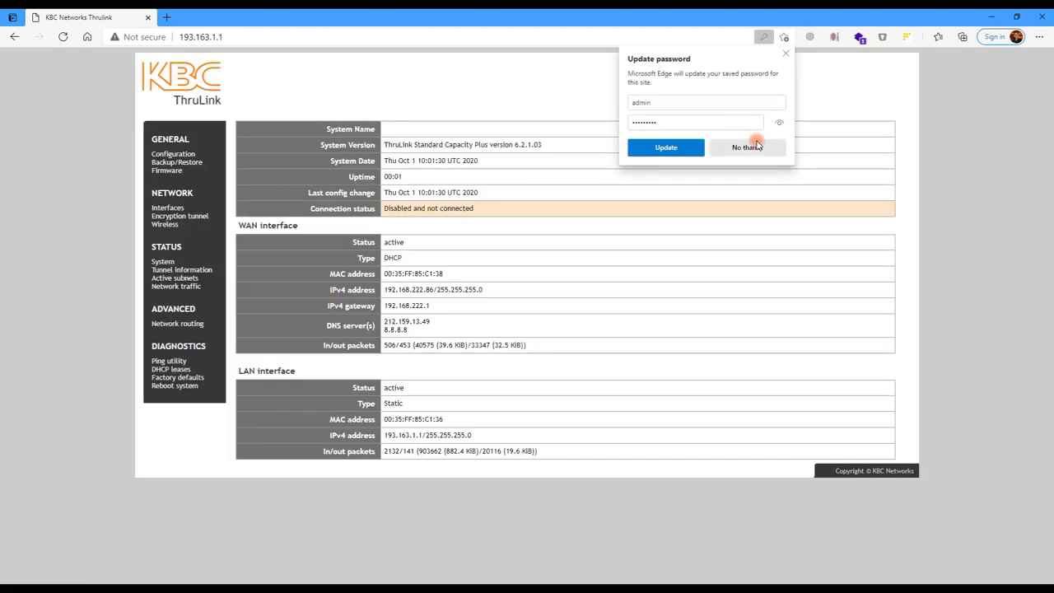
{"action": "left_click", "coordinate": [786, 54]}
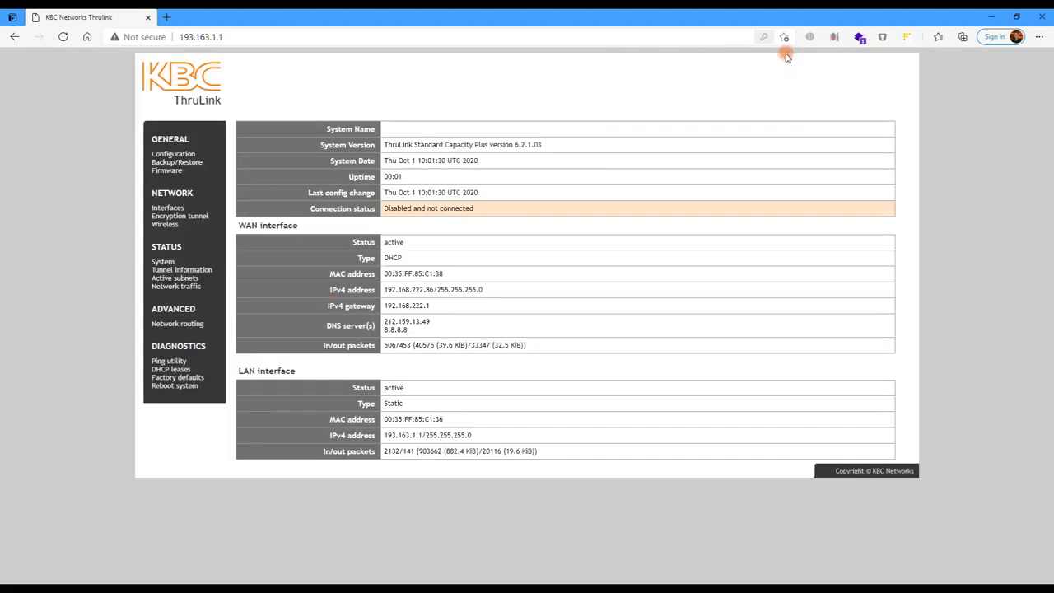
Step: Open Configuration and sign in again as admin with the password
{"action": "left_click", "coordinate": [177, 155]}
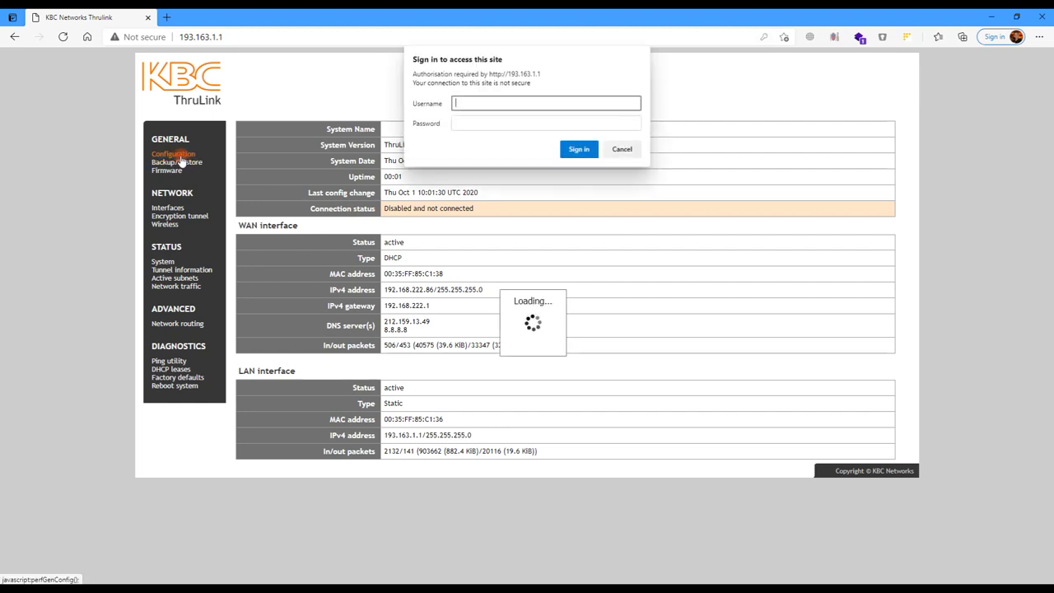
{"action": "type", "text": "admin"}
{"action": "key", "text": "Tab"}
{"action": "type", "text": "••••••"}
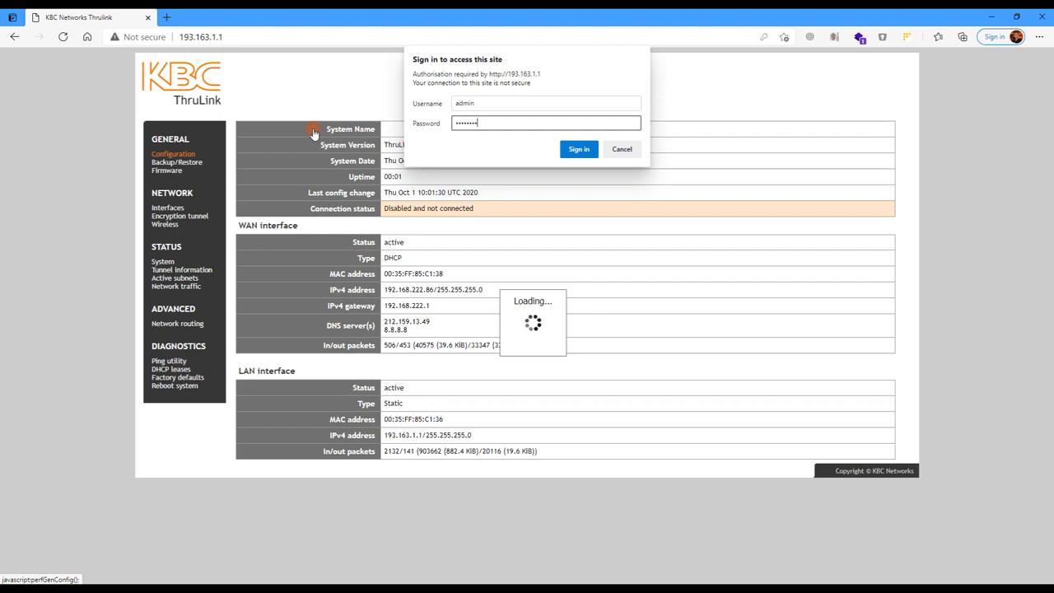
{"action": "key", "text": "Return"}
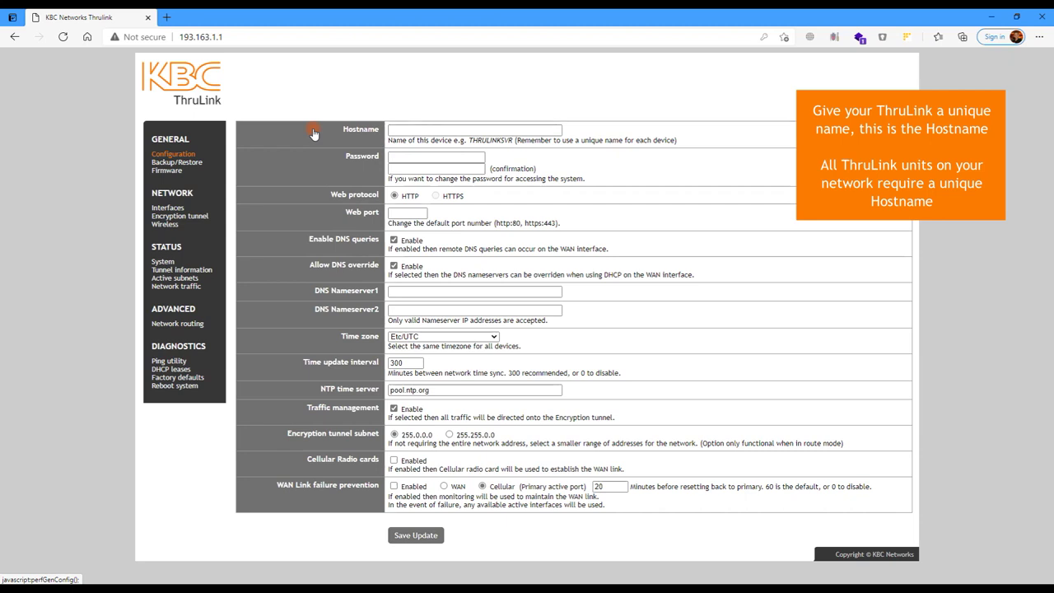
Step: Set the hostname to KBCNETWORKSDEMO100 and save the update
{"action": "left_click", "coordinate": [401, 129]}
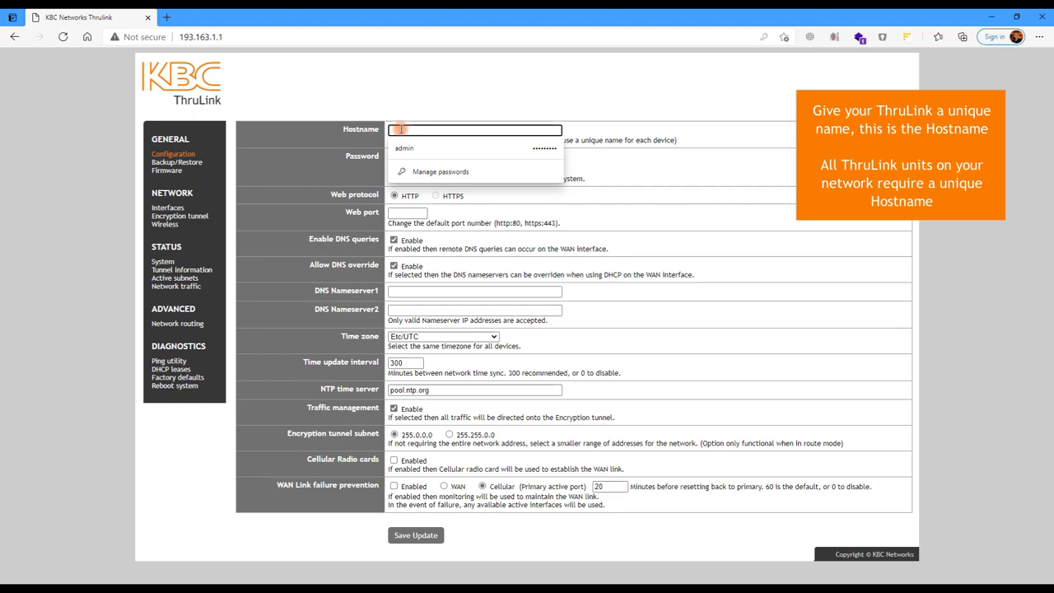
{"action": "type", "text": "kbc"}
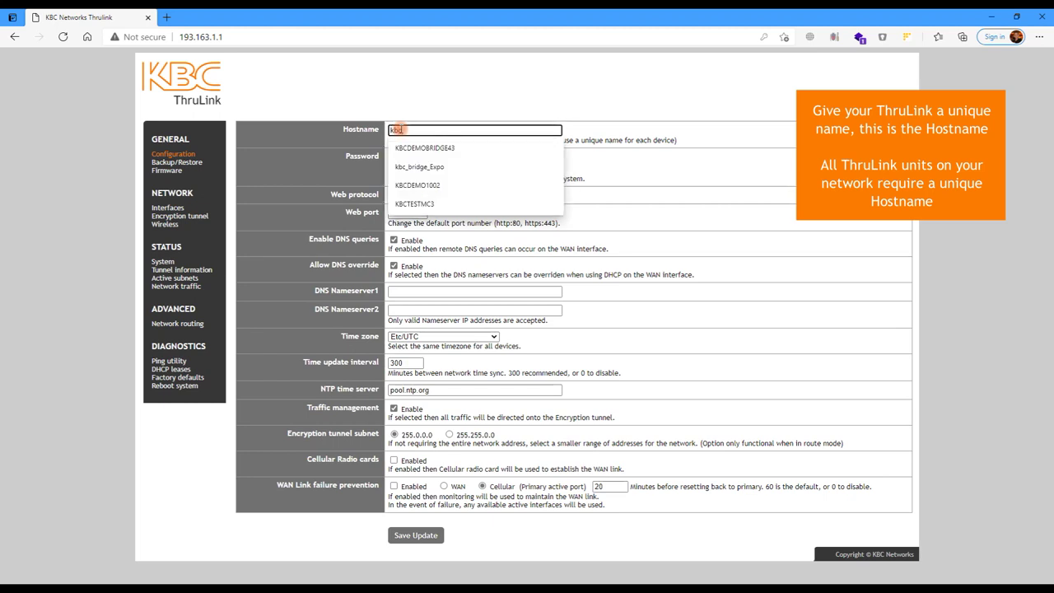
{"action": "type", "text": "networksdemo100"}
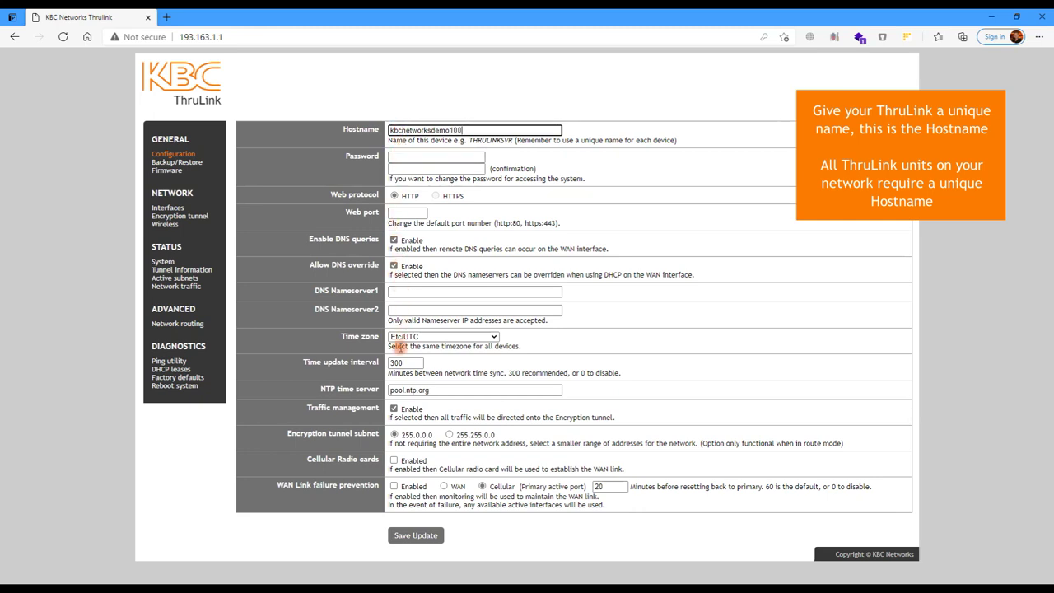
{"action": "left_click", "coordinate": [410, 537]}
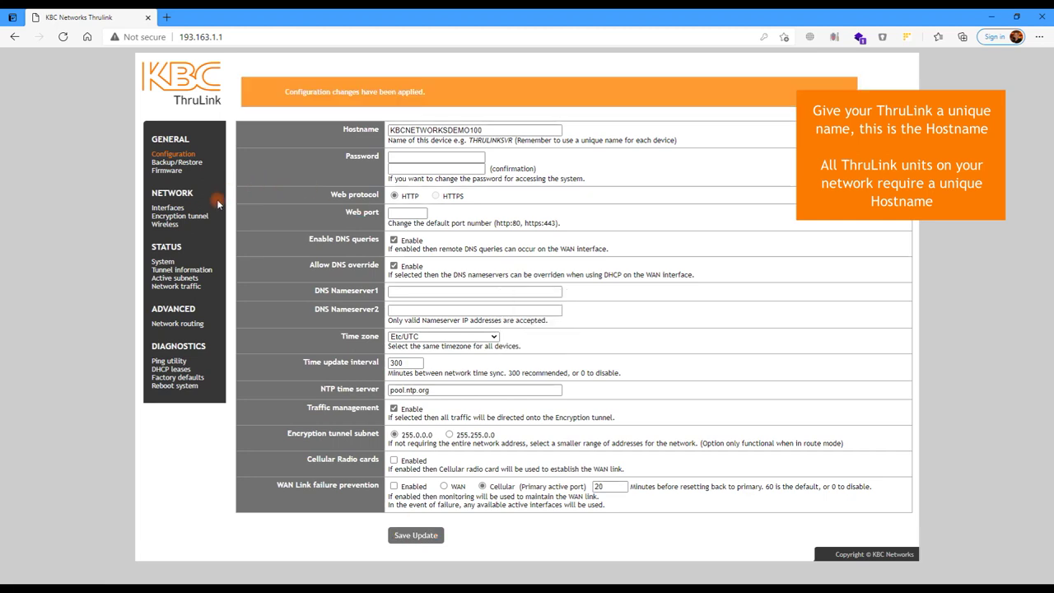
{"action": "left_click", "coordinate": [192, 217]}
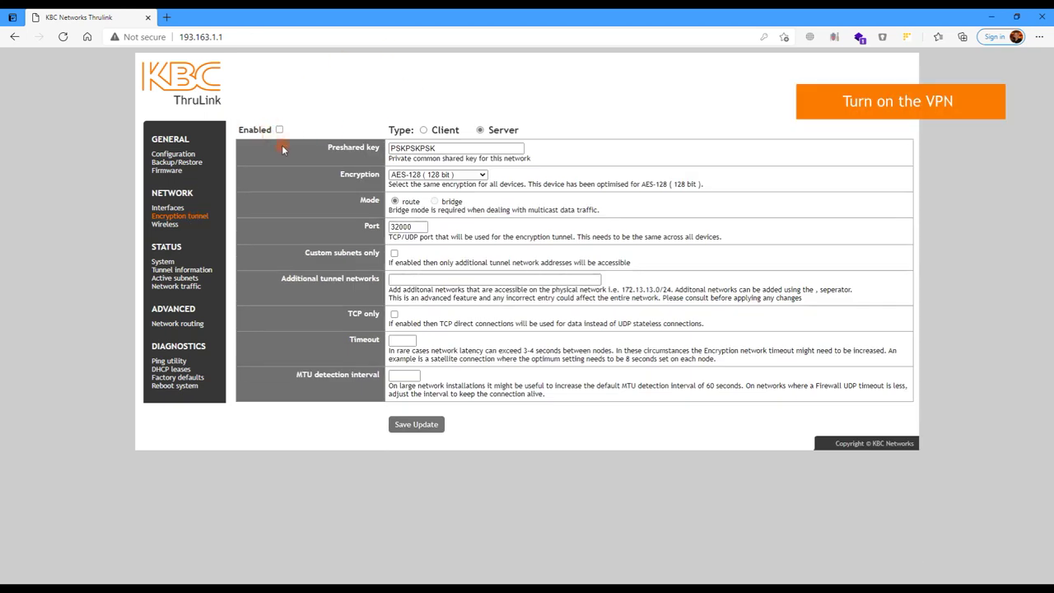
Step: Configure the tunnel as Client with the saved preshared key, remote KBCUK, server 80.229.153.154, and save
{"action": "left_click", "coordinate": [424, 130]}
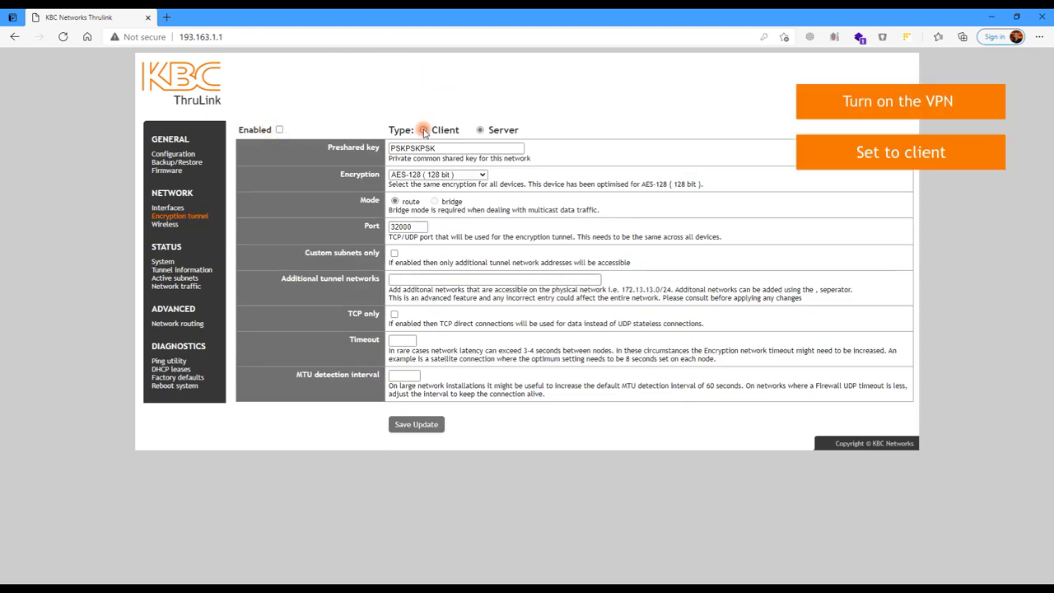
{"action": "left_click_drag", "start_coordinate": [436, 148], "coordinate": [387, 136]}
{"action": "key", "text": "BackSpace"}
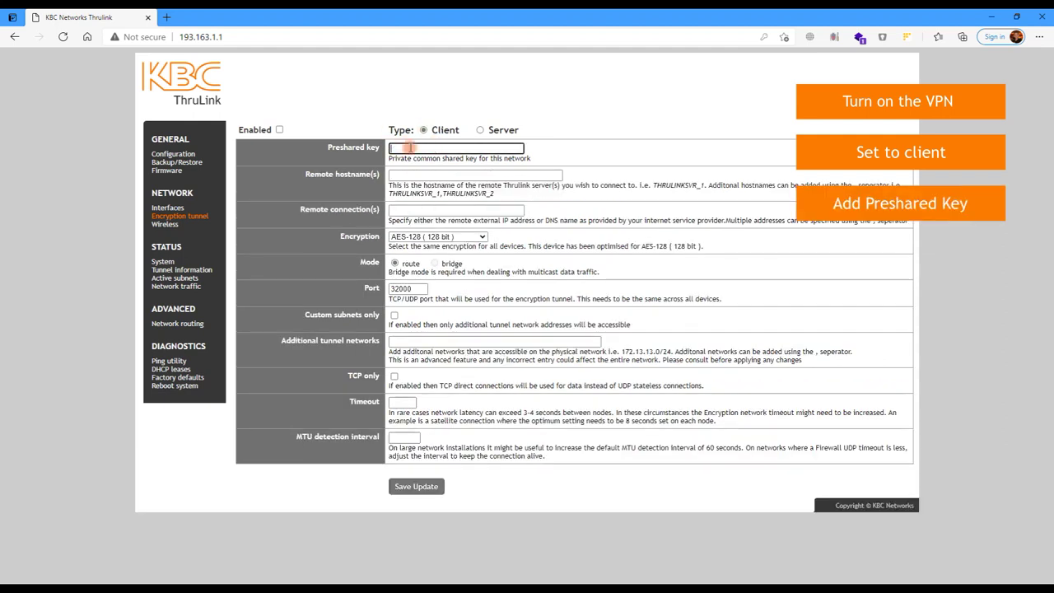
{"action": "left_click", "coordinate": [410, 147]}
{"action": "left_click", "coordinate": [411, 184]}
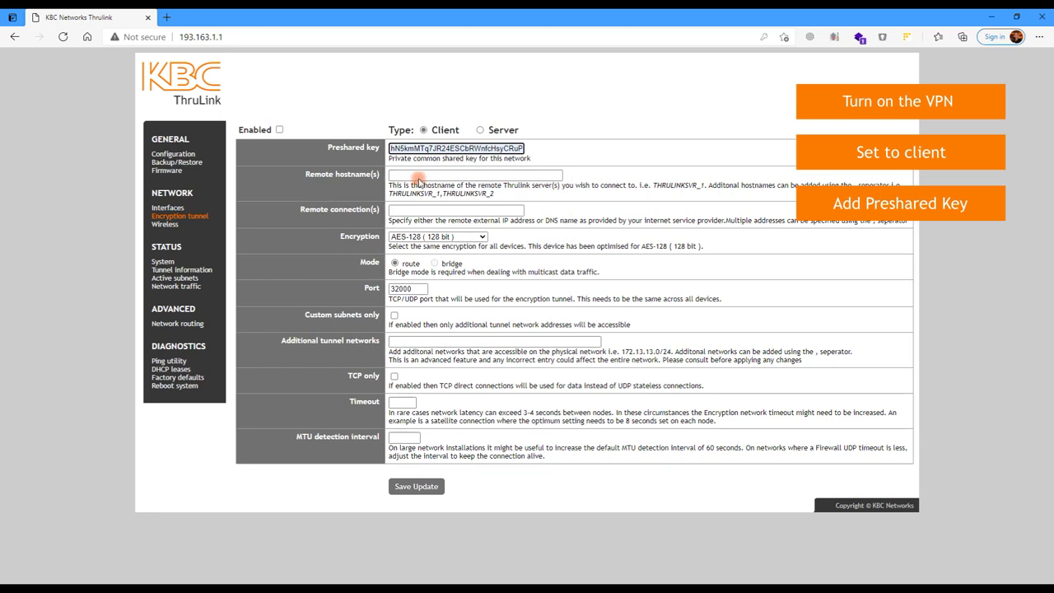
{"action": "left_click", "coordinate": [419, 175]}
{"action": "left_click", "coordinate": [420, 195]}
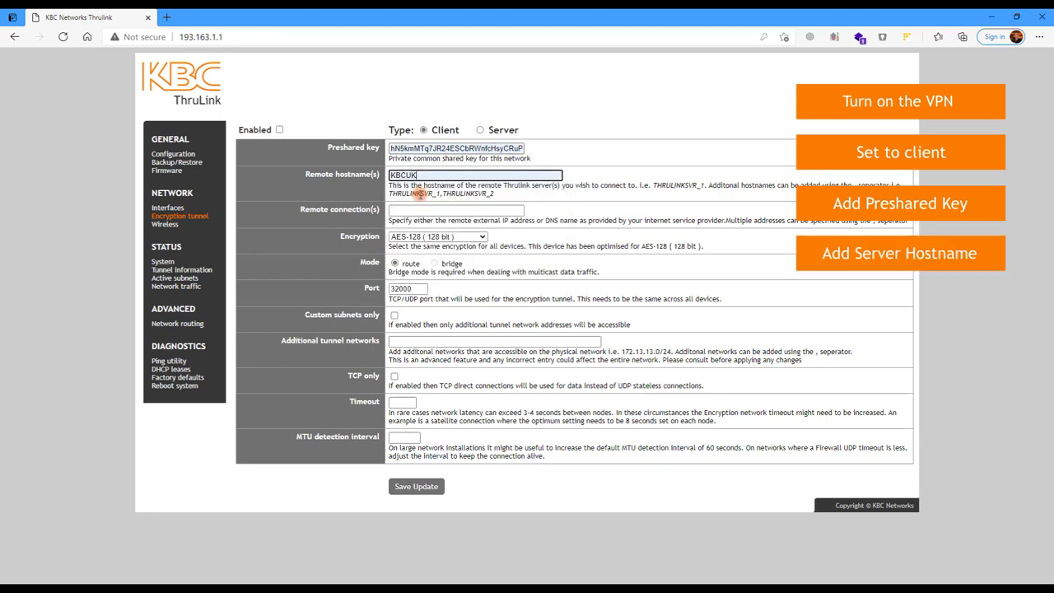
{"action": "left_click", "coordinate": [421, 210]}
{"action": "left_click", "coordinate": [422, 228]}
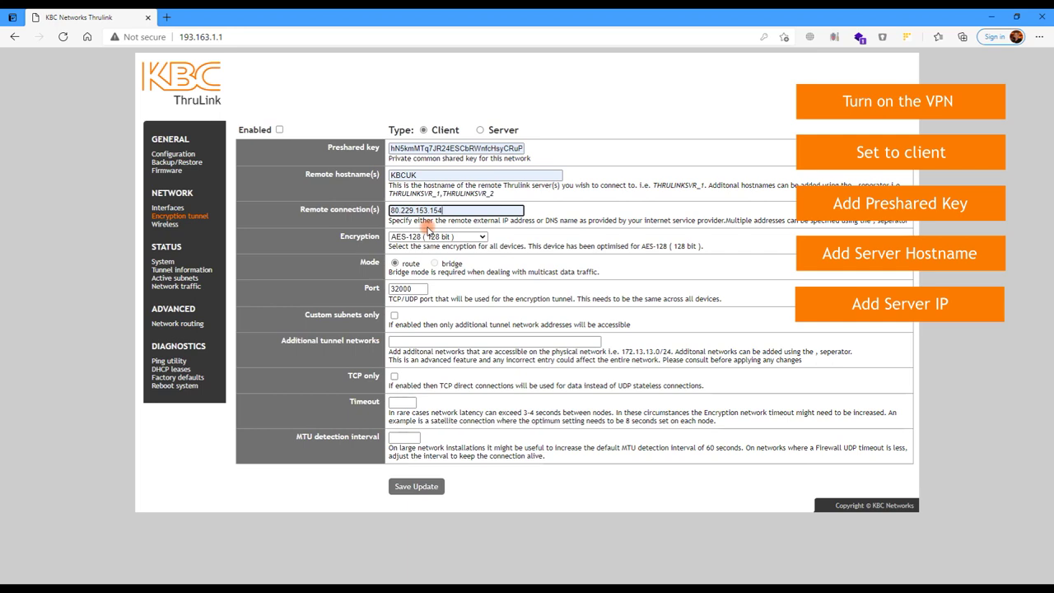
{"action": "left_click", "coordinate": [419, 487]}
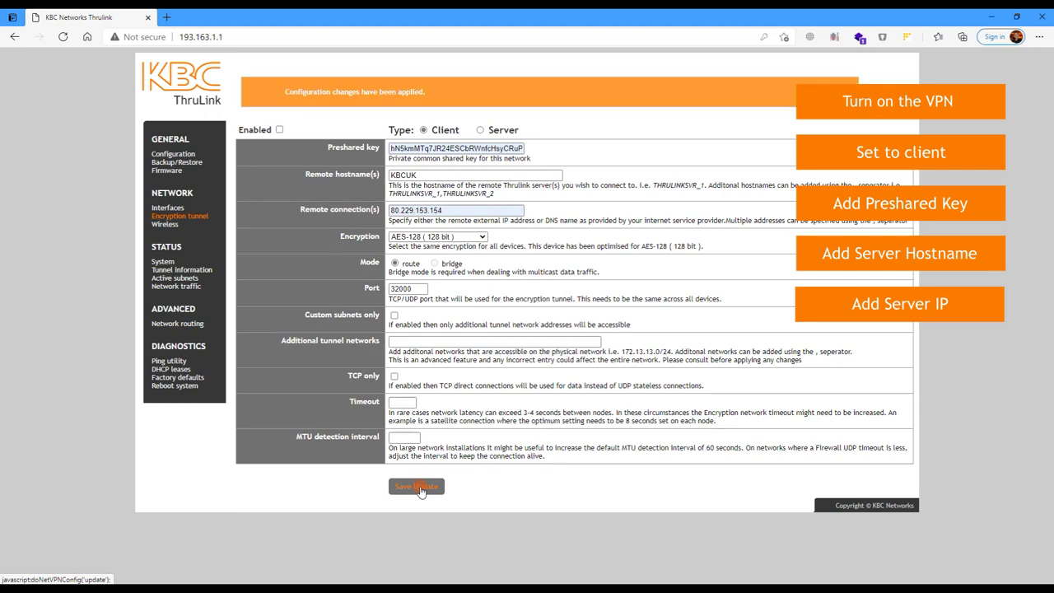
Step: Change the LAN IPv4 address to 193.163.193.1, save, and confirm the reboot
{"action": "left_click", "coordinate": [172, 209]}
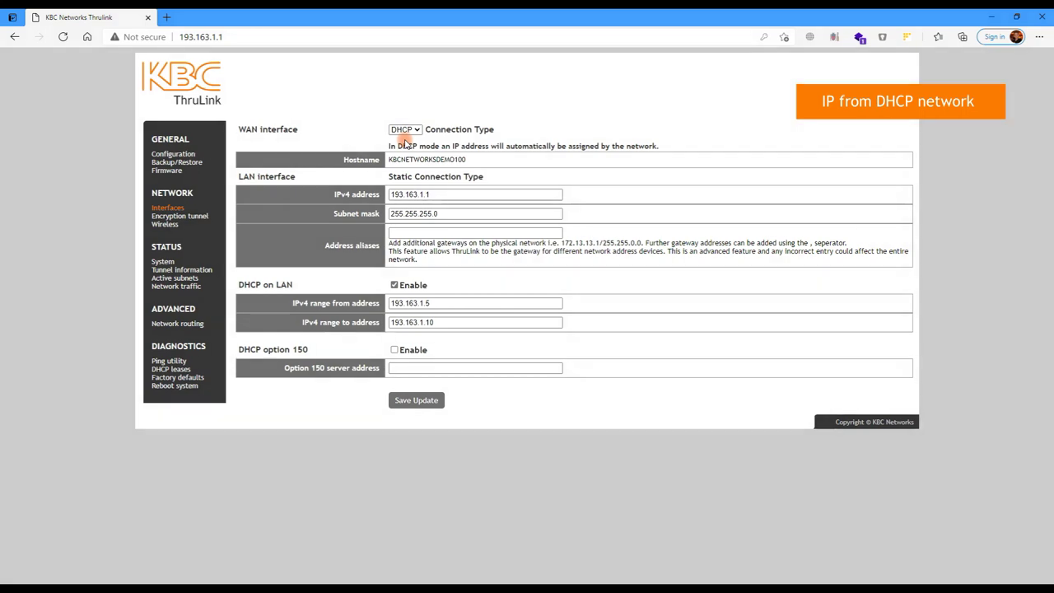
{"action": "left_click", "coordinate": [426, 196]}
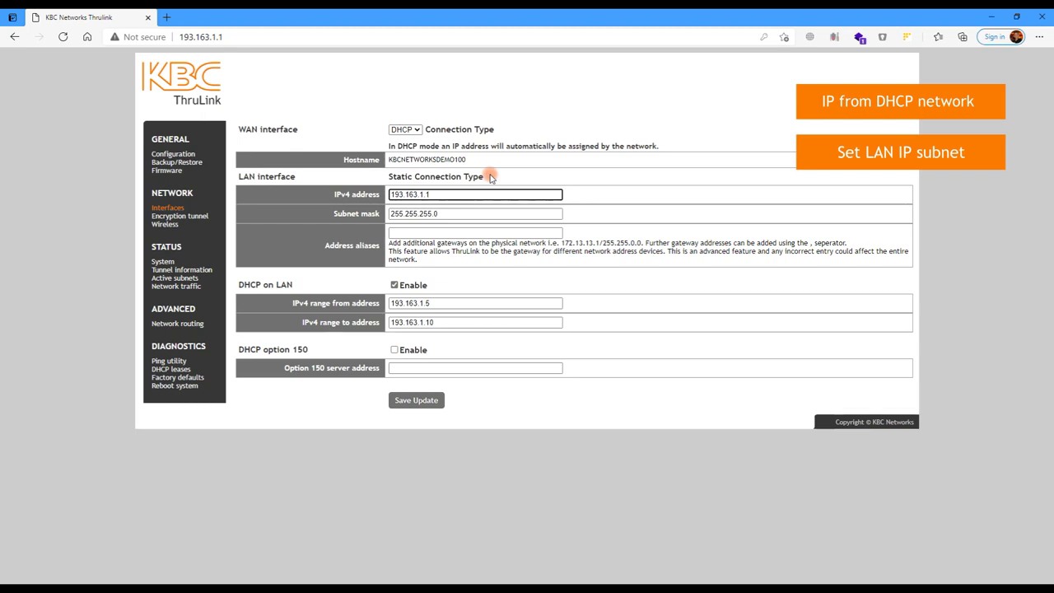
{"action": "key", "text": "BackSpace"}
{"action": "key", "text": "BackSpace"}
{"action": "key", "text": "BackSpace"}
{"action": "type", "text": "193"}
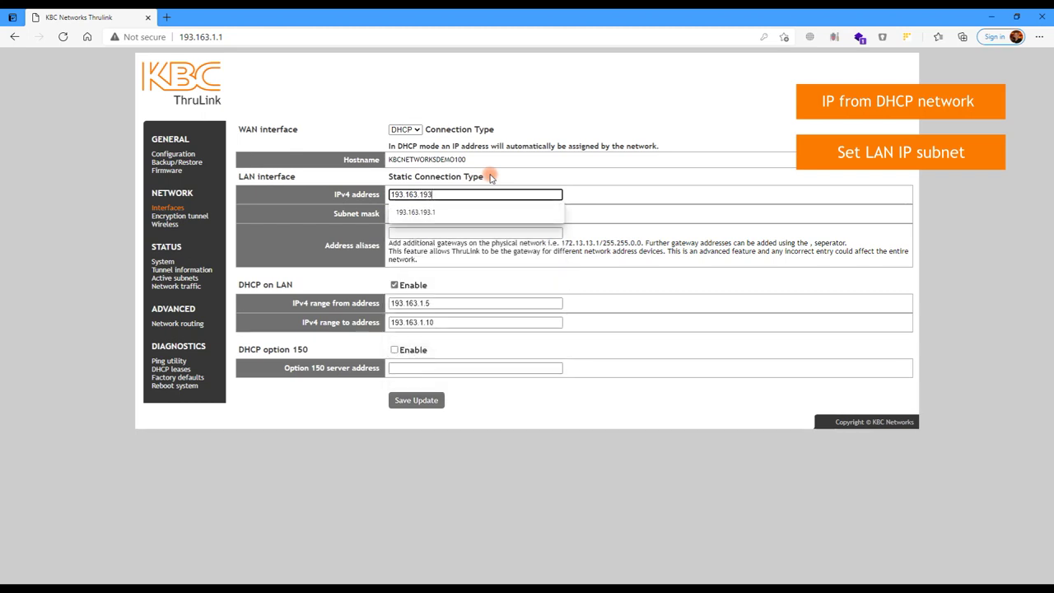
{"action": "type", "text": ".1"}
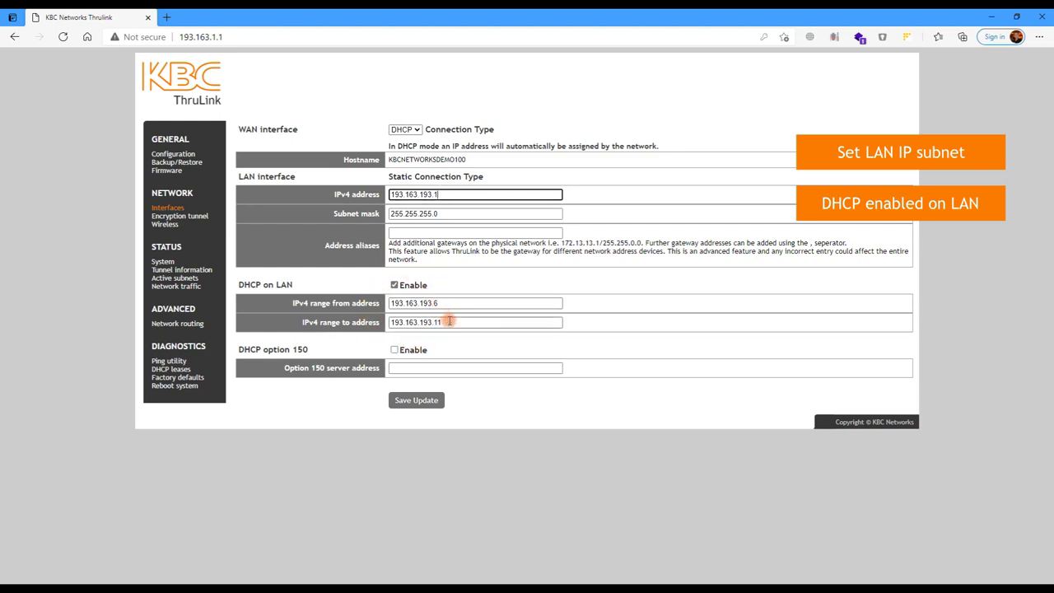
{"action": "left_click", "coordinate": [422, 403]}
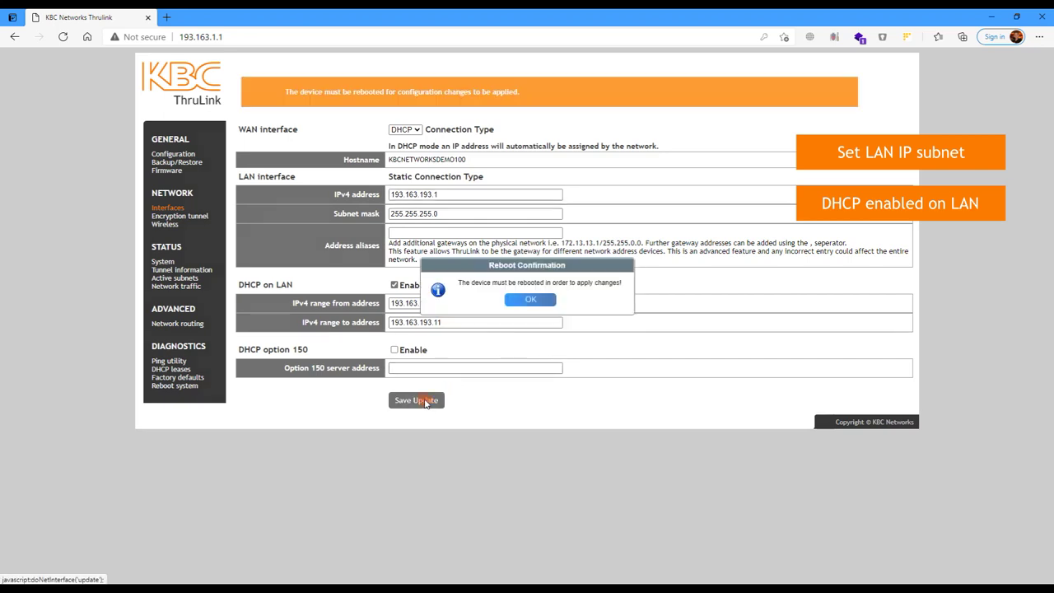
{"action": "left_click", "coordinate": [531, 301]}
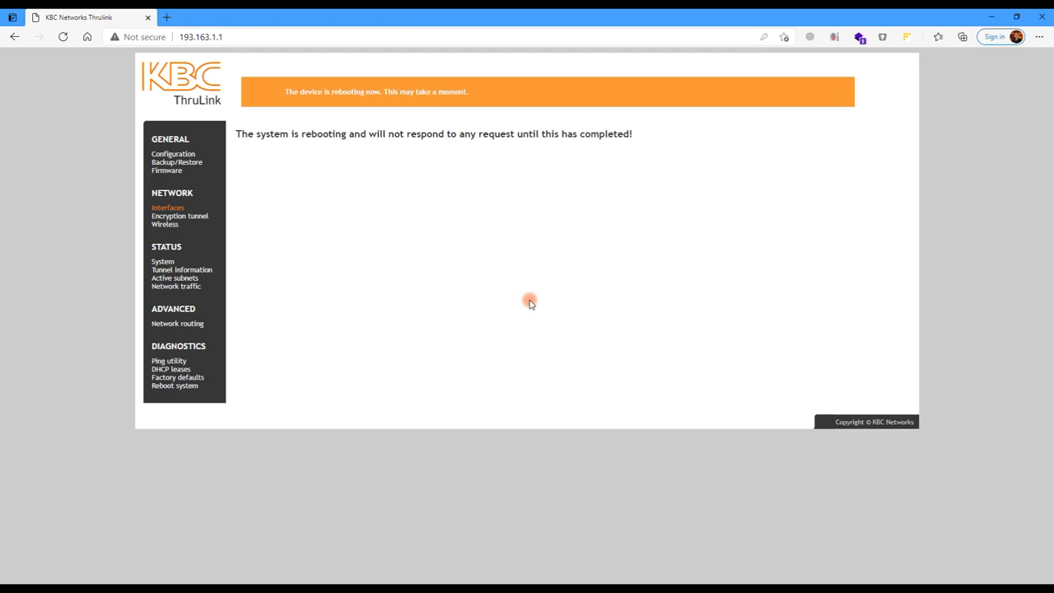
Step: Reload the unit's web page at its new address 193.163.193.1
{"action": "left_click_drag", "start_coordinate": [212, 36], "coordinate": [244, 36]}
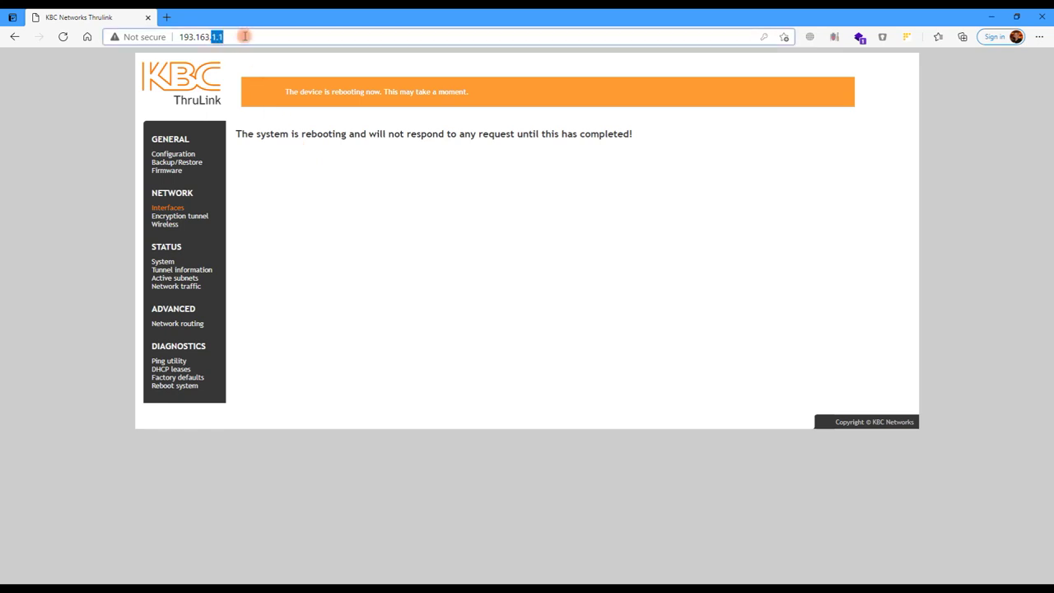
{"action": "type", "text": "193.1"}
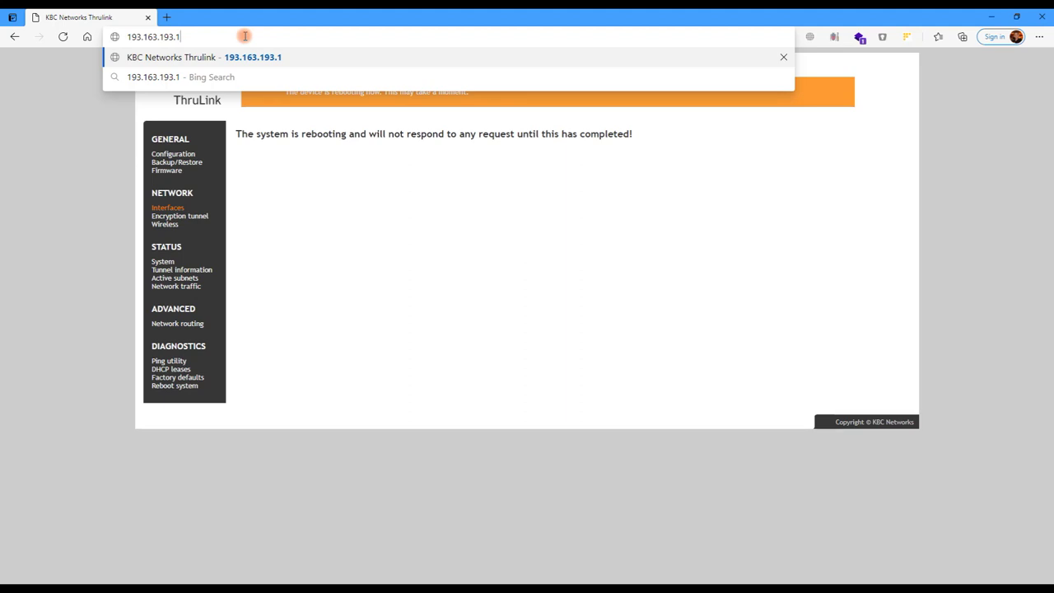
{"action": "key", "text": "Return"}
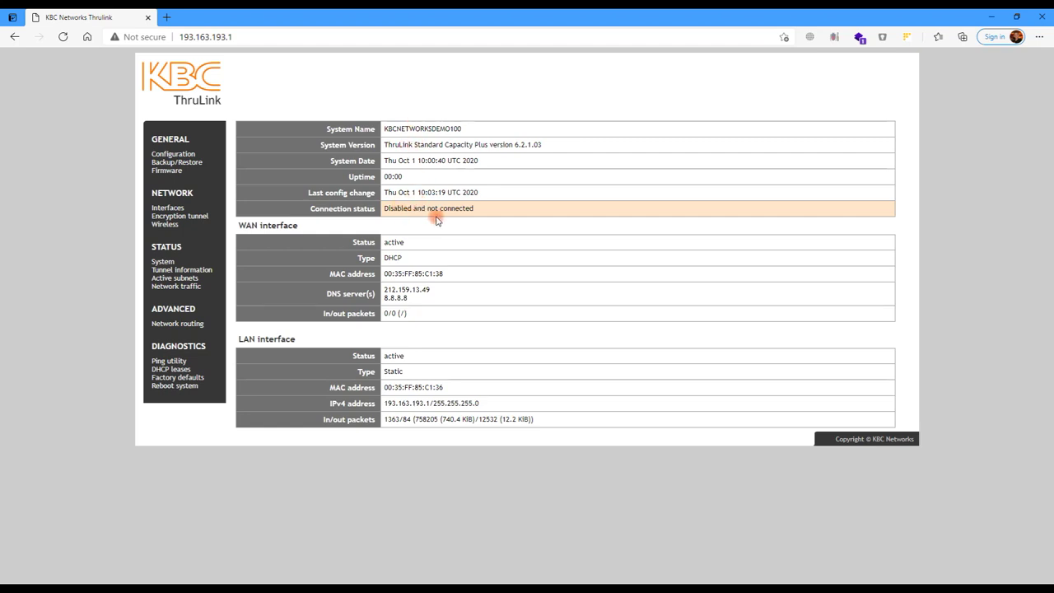
Step: Enable the encryption tunnel, save, and verify the system status shows it connected to KBCUK
{"action": "left_click", "coordinate": [188, 217]}
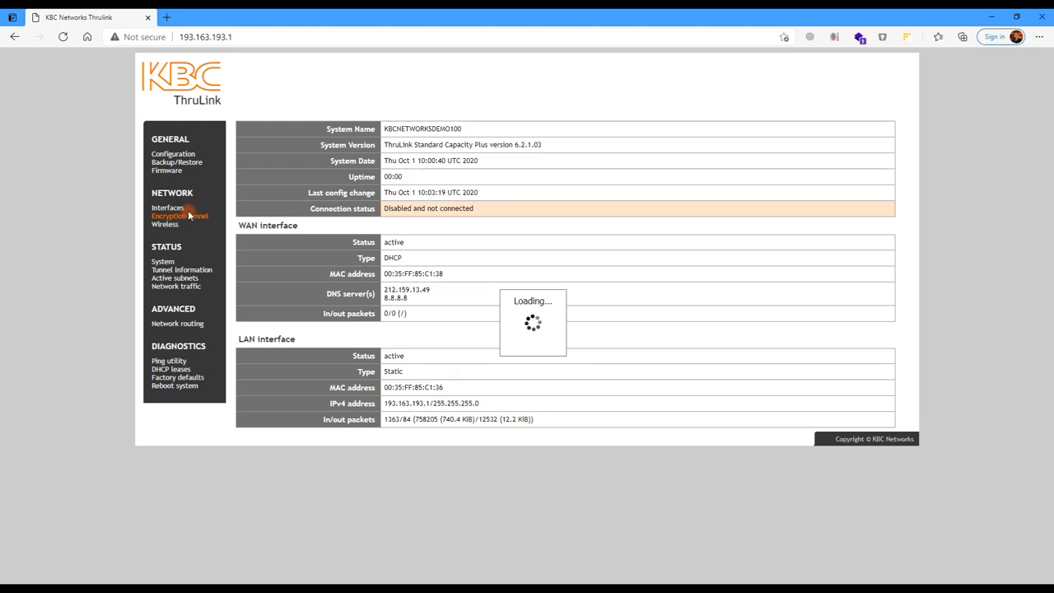
{"action": "left_click", "coordinate": [279, 130]}
{"action": "left_click", "coordinate": [427, 490]}
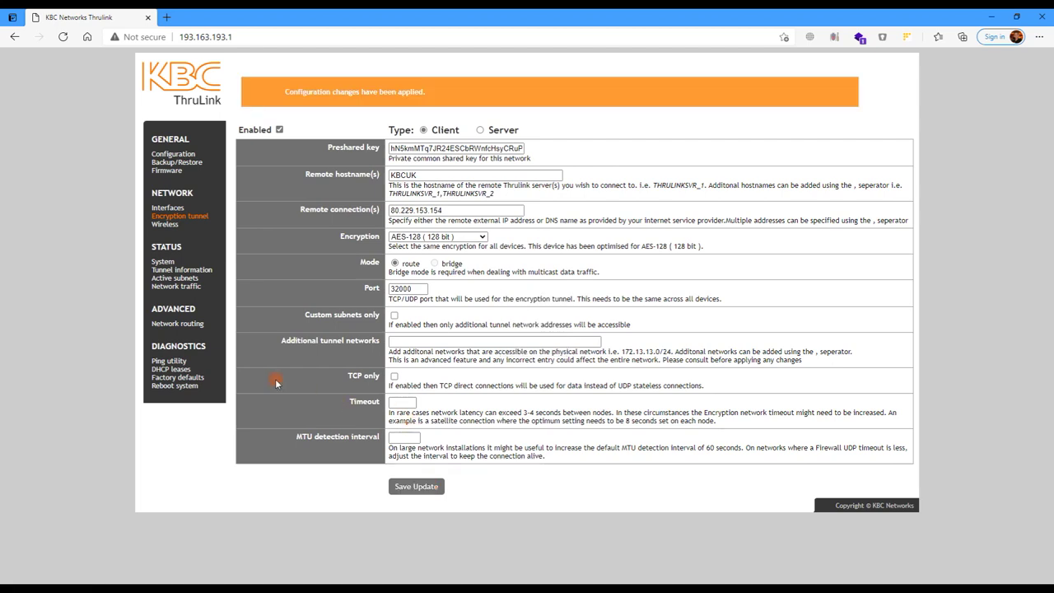
{"action": "left_click", "coordinate": [166, 262]}
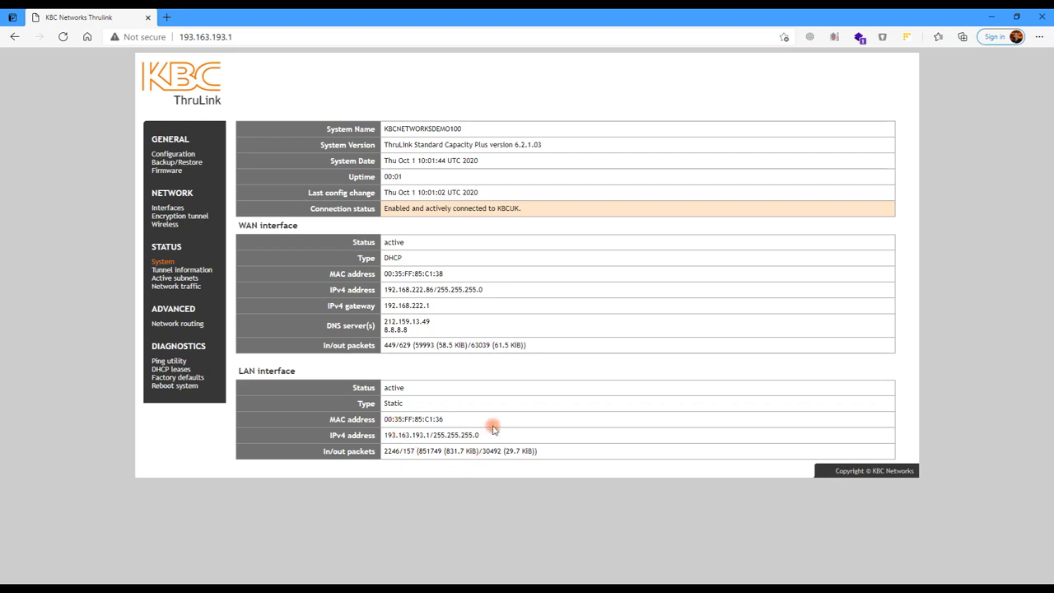
{"action": "left_click_drag", "start_coordinate": [520, 208], "coordinate": [382, 212]}
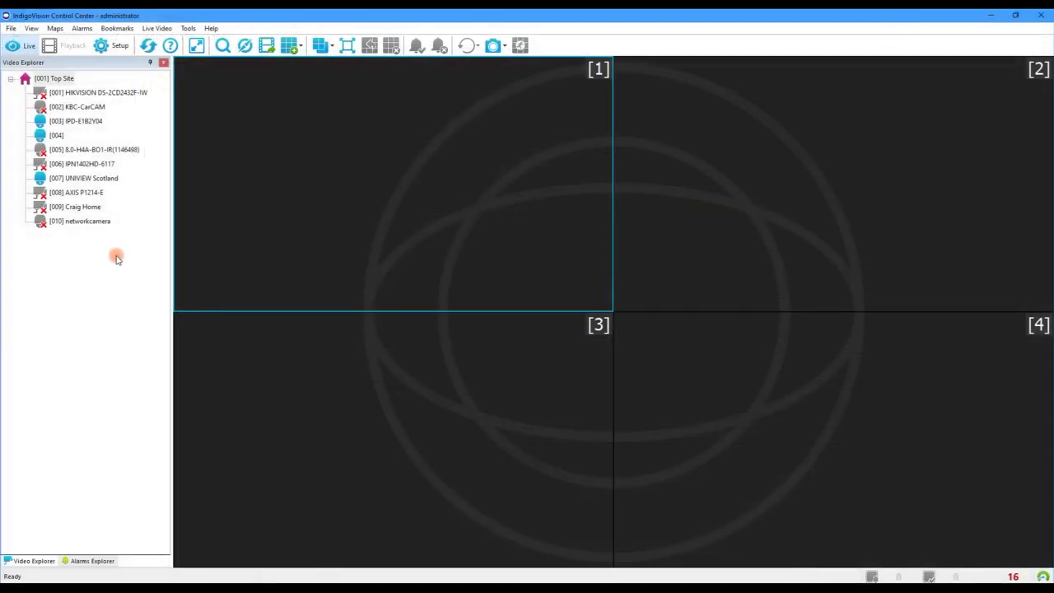
Step: Put camera [007] UNIVIEW Scotland in pane 1 with stream statistics shown
{"action": "left_click_drag", "start_coordinate": [78, 181], "coordinate": [306, 186]}
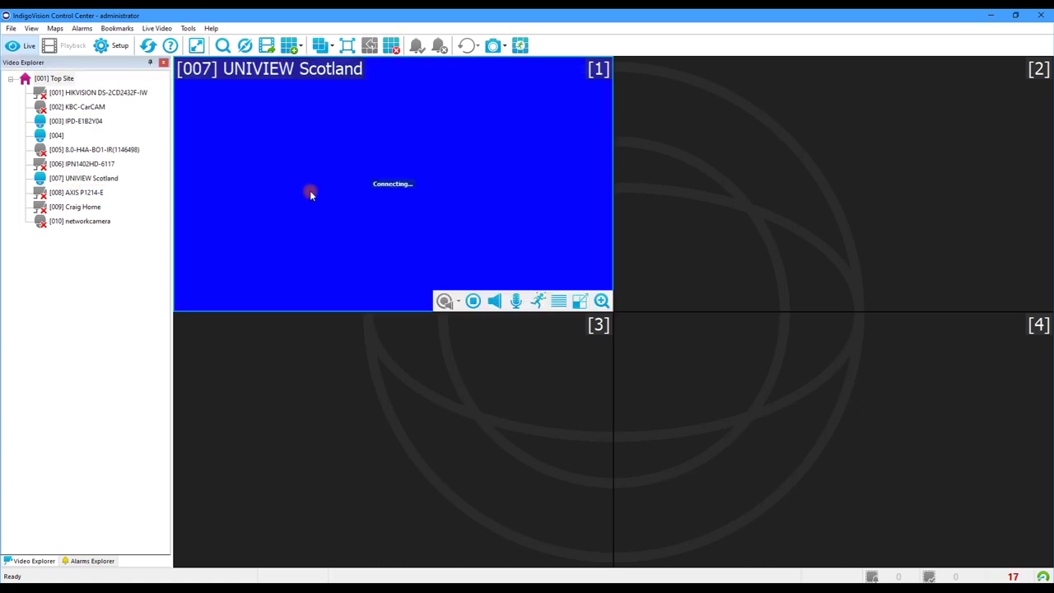
{"action": "right_click", "coordinate": [310, 193]}
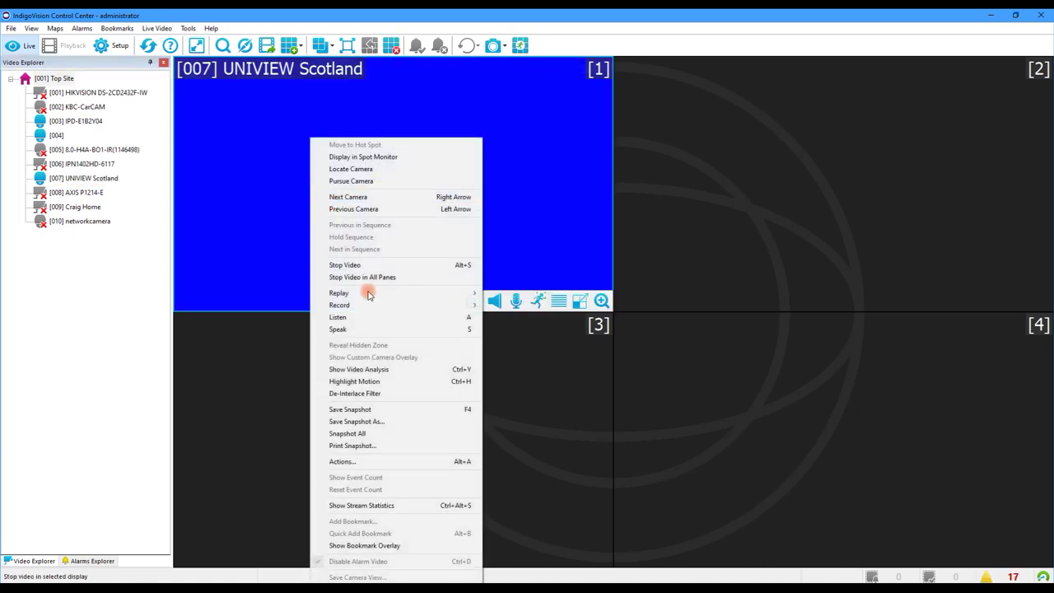
{"action": "left_click", "coordinate": [389, 511]}
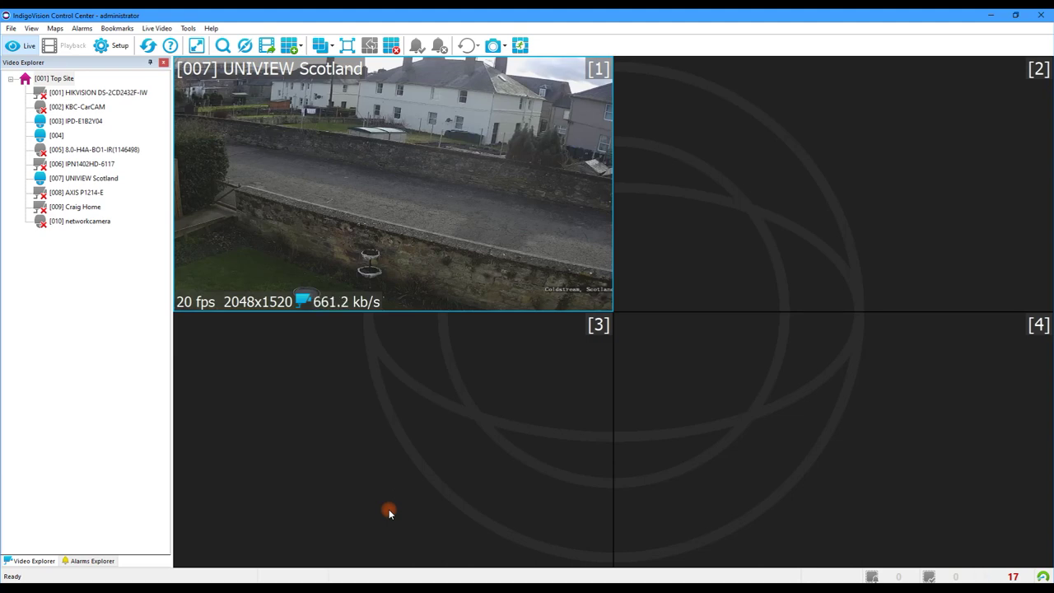
Step: Turn on digital zoom and zoom in and out on the UNIVIEW Scotland view
{"action": "mouse_move", "coordinate": [569, 272]}
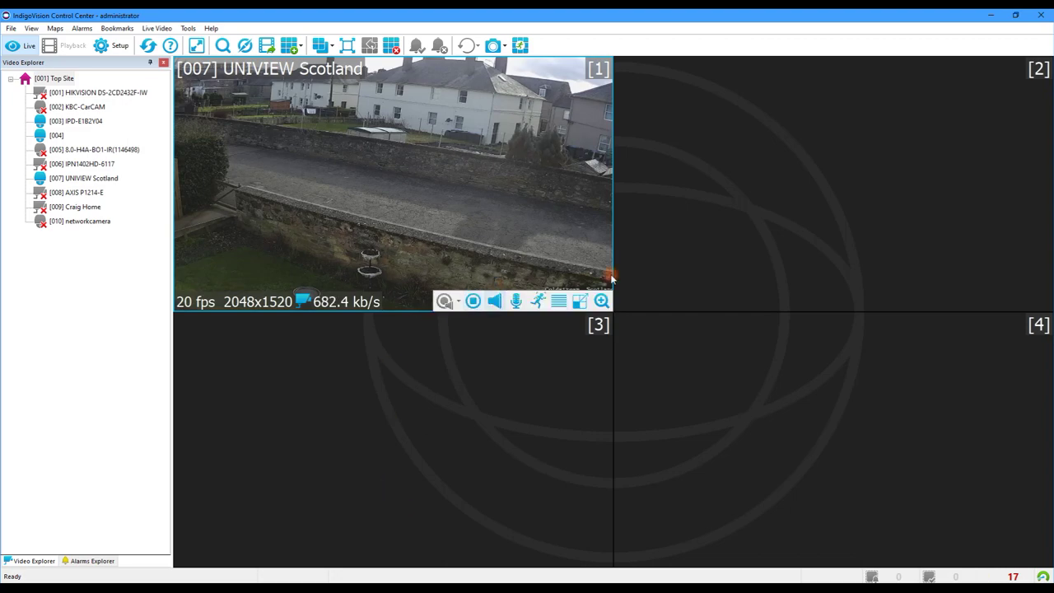
{"action": "left_click", "coordinate": [601, 301]}
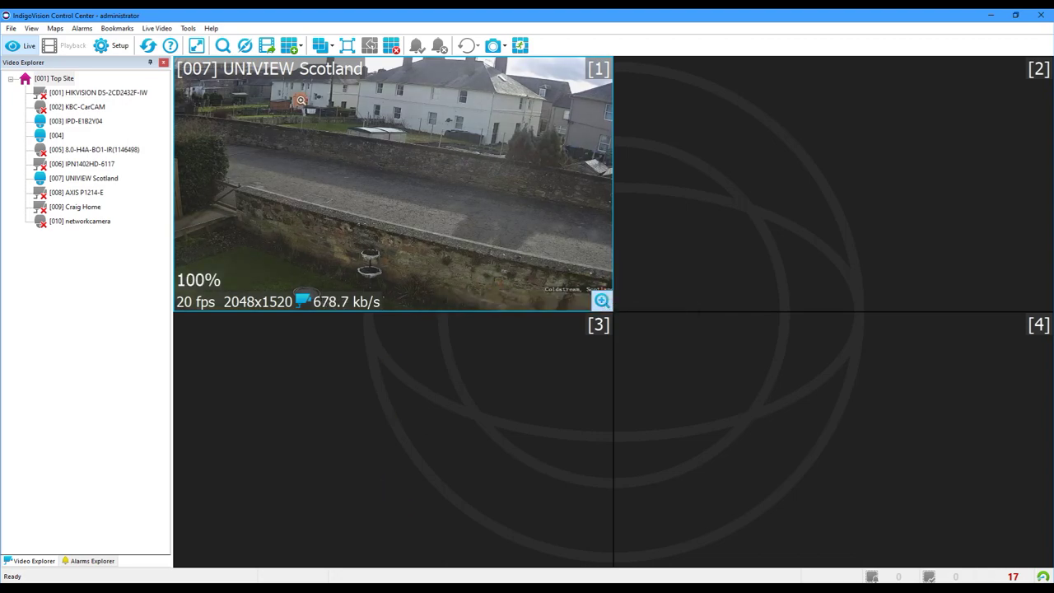
{"action": "scroll", "coordinate": [303, 111], "scroll_direction": "up", "scroll_amount": 5}
{"action": "scroll", "coordinate": [303, 112], "scroll_direction": "up", "scroll_amount": 2}
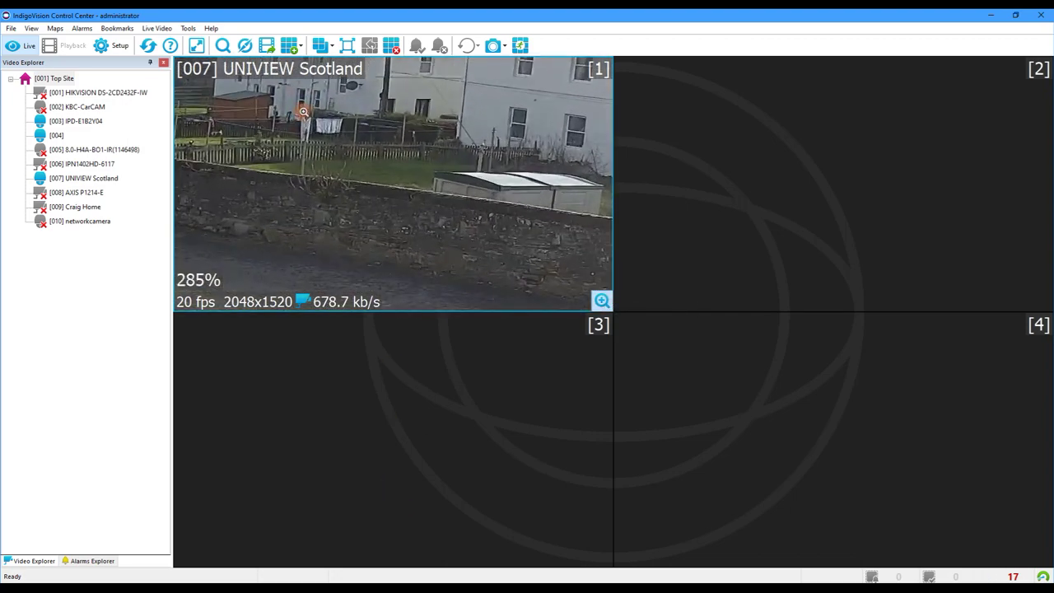
{"action": "scroll", "coordinate": [303, 111], "scroll_direction": "up", "scroll_amount": 2}
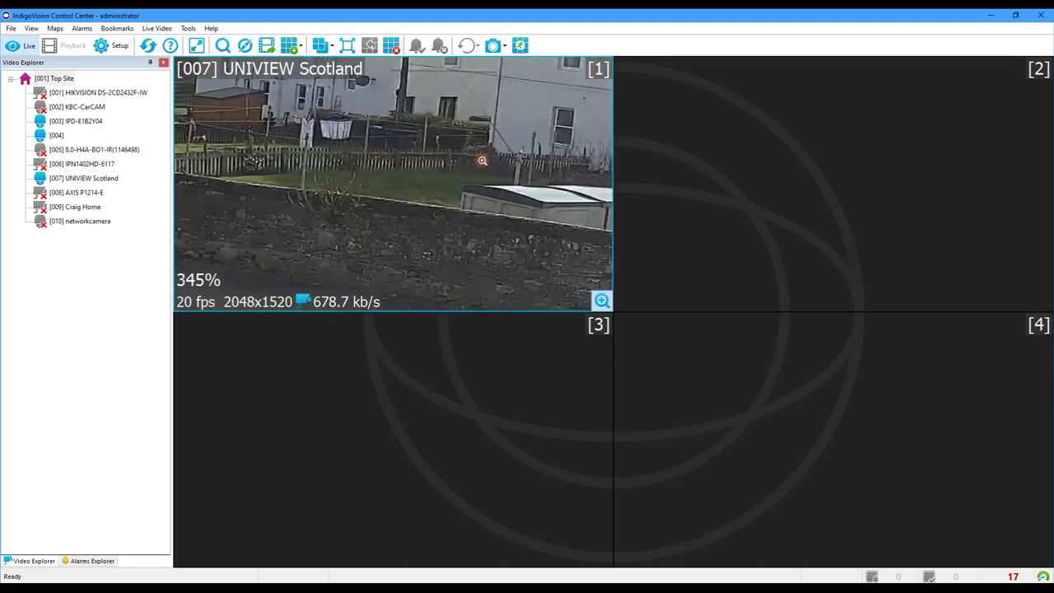
{"action": "scroll", "coordinate": [481, 159], "scroll_direction": "down", "scroll_amount": 5}
{"action": "scroll", "coordinate": [560, 156], "scroll_direction": "down", "scroll_amount": 1}
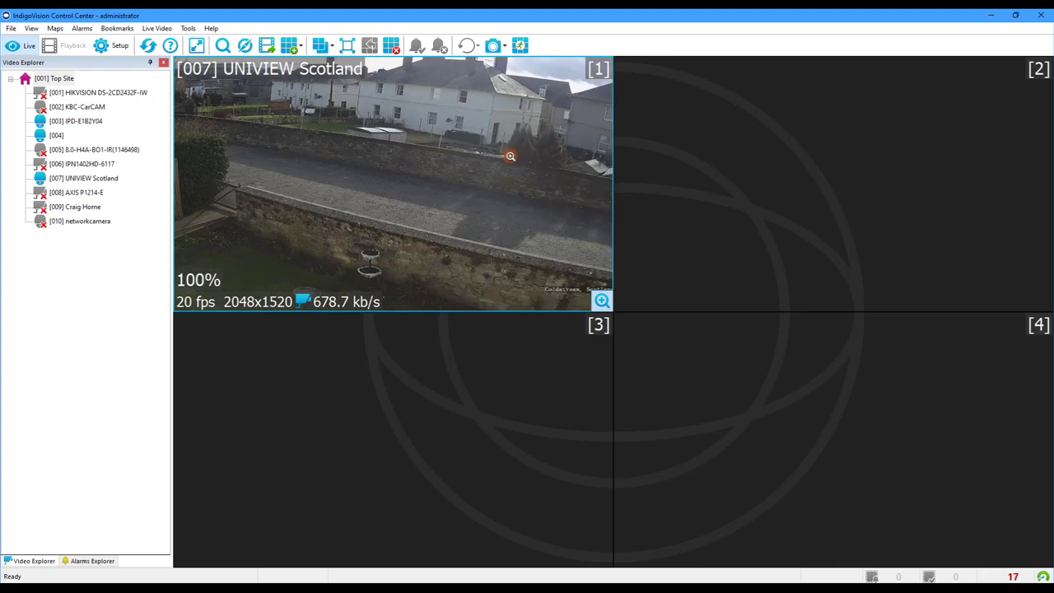
{"action": "scroll", "coordinate": [568, 161], "scroll_direction": "up", "scroll_amount": 4}
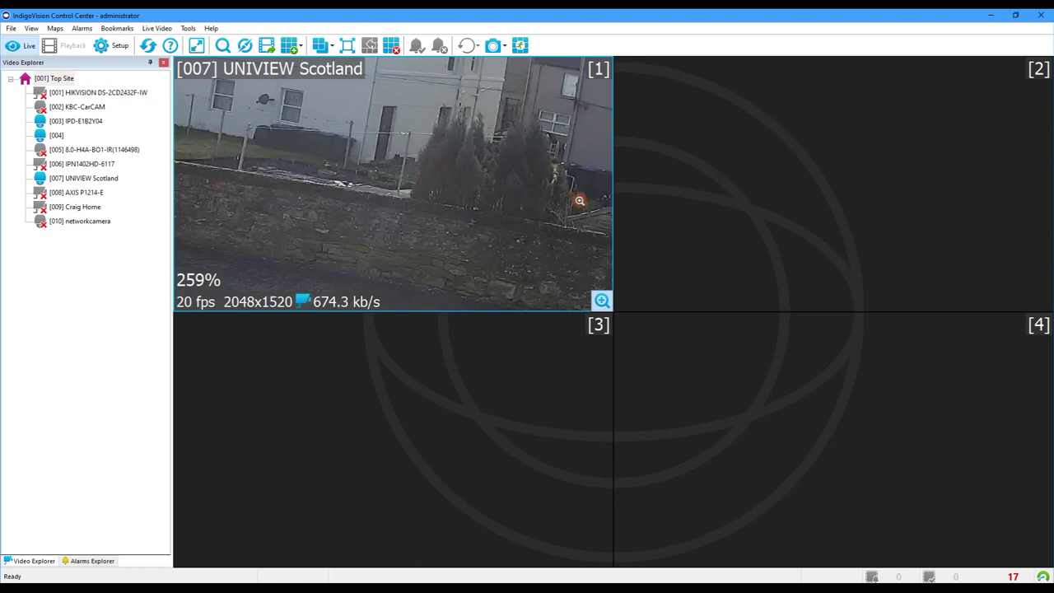
{"action": "scroll", "coordinate": [577, 205], "scroll_direction": "down", "scroll_amount": 5}
Step: Place camera [003] IPD-E1B2Y04 in pane 2 and stop the UNIVIEW video in pane 1
{"action": "left_click_drag", "start_coordinate": [78, 122], "coordinate": [681, 150]}
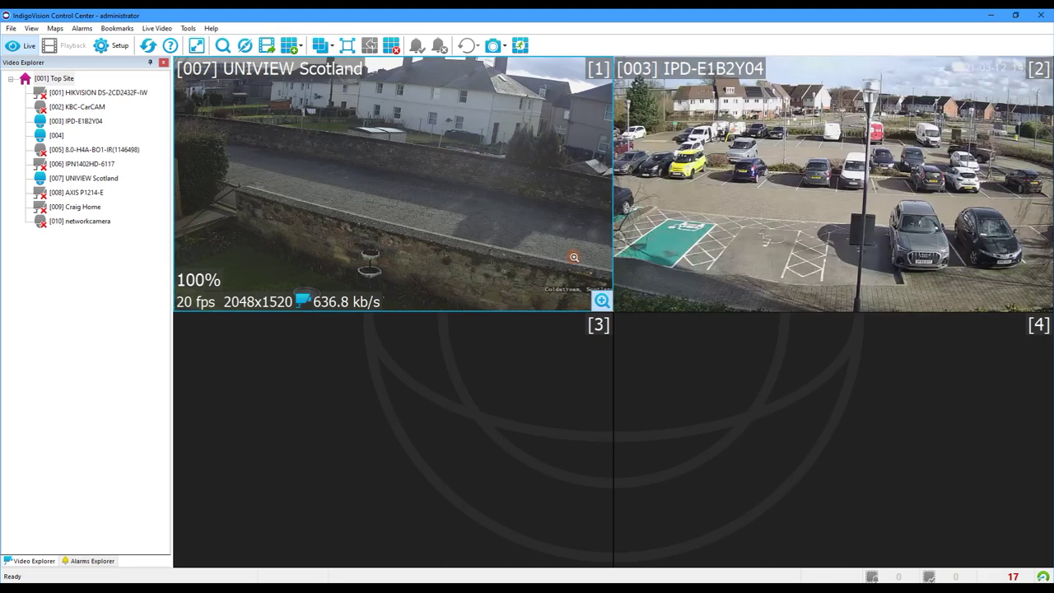
{"action": "right_click", "coordinate": [466, 206]}
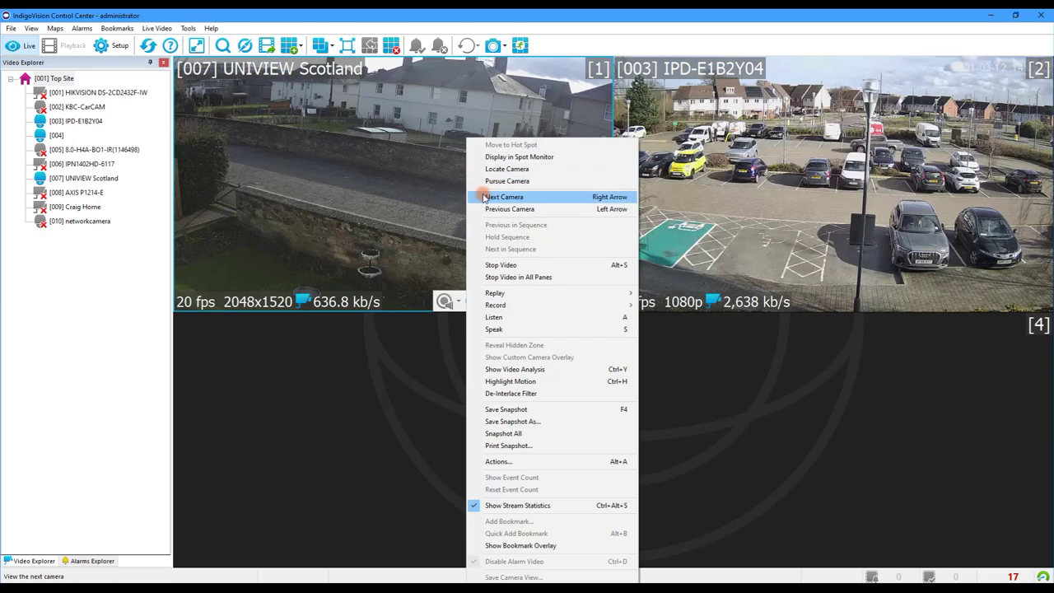
{"action": "left_click", "coordinate": [514, 264]}
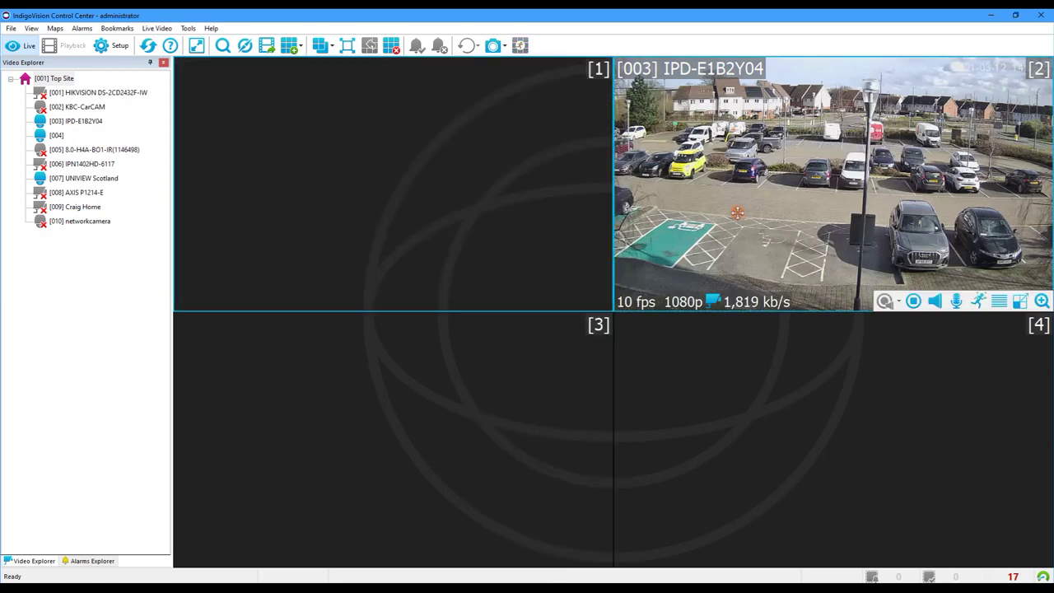
Step: Maximise pane 2 to fill the video area and zoom the car park view
{"action": "left_click", "coordinate": [347, 45]}
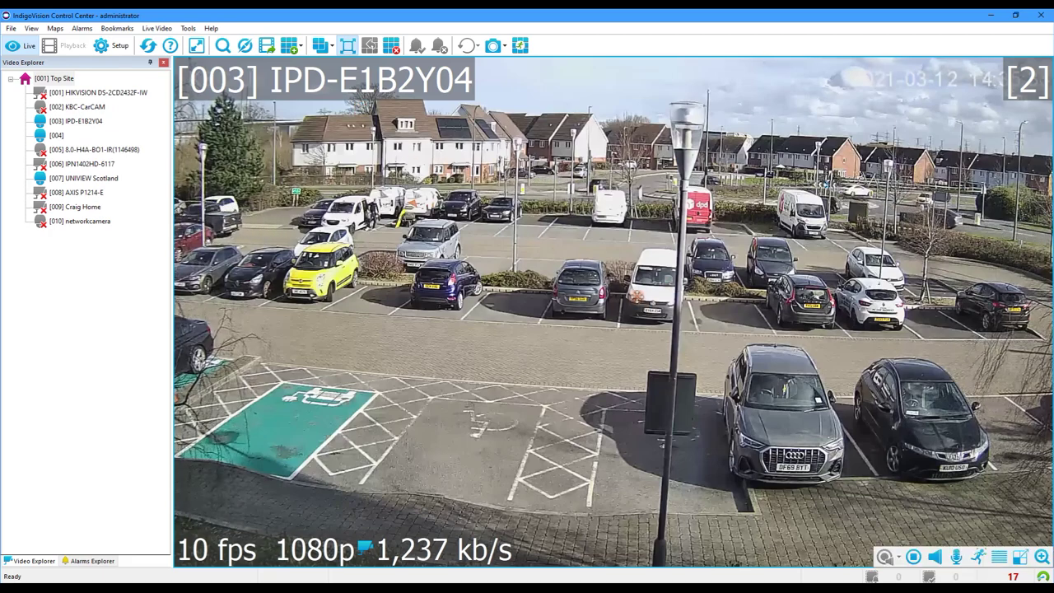
{"action": "scroll", "coordinate": [614, 301], "scroll_direction": "down", "scroll_amount": 2}
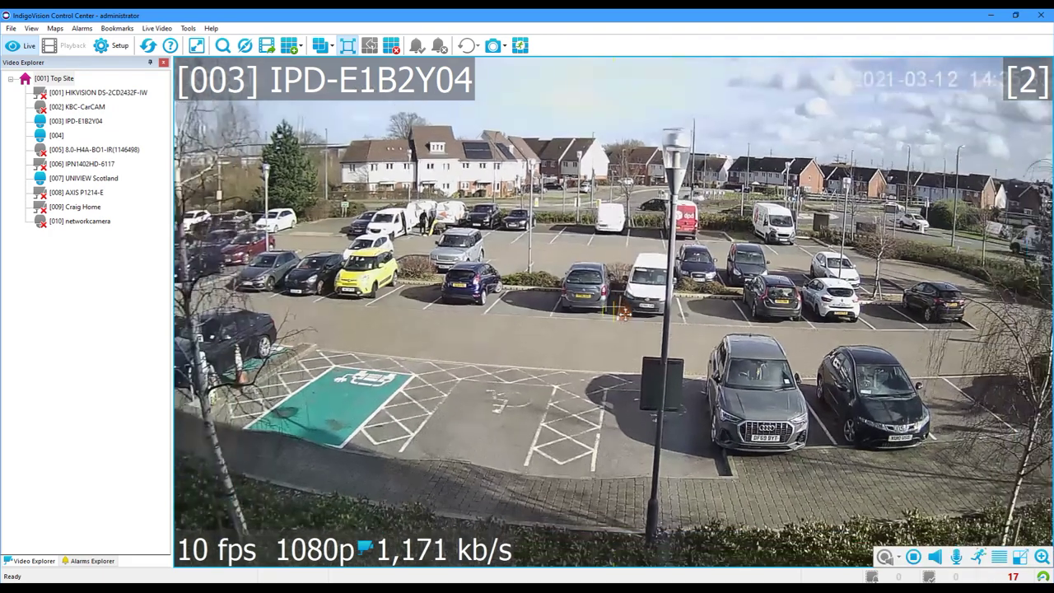
{"action": "scroll", "coordinate": [618, 311], "scroll_direction": "down", "scroll_amount": 2}
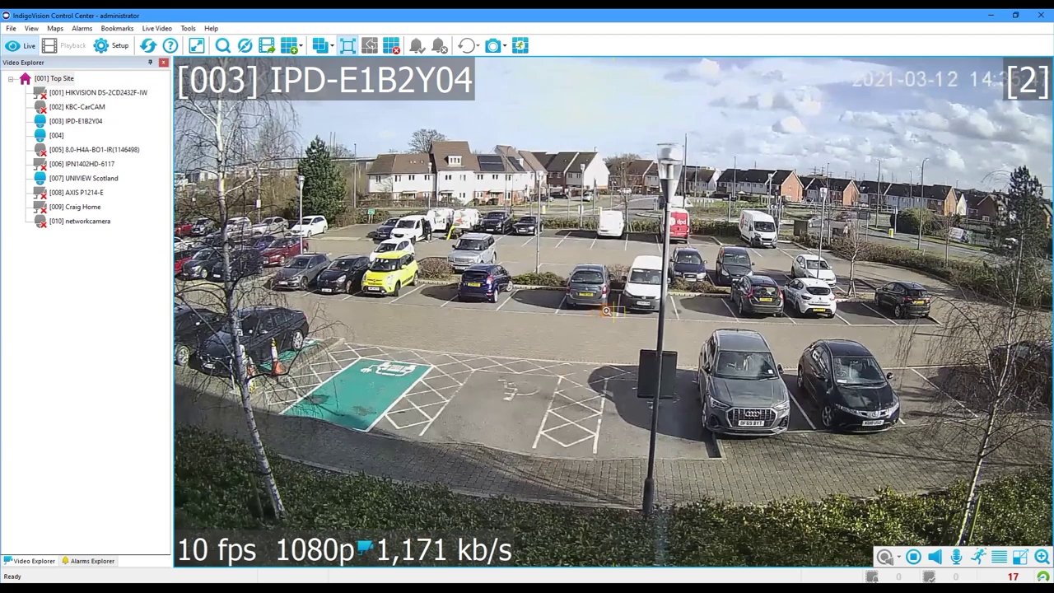
{"action": "scroll", "coordinate": [607, 311], "scroll_direction": "up", "scroll_amount": 5}
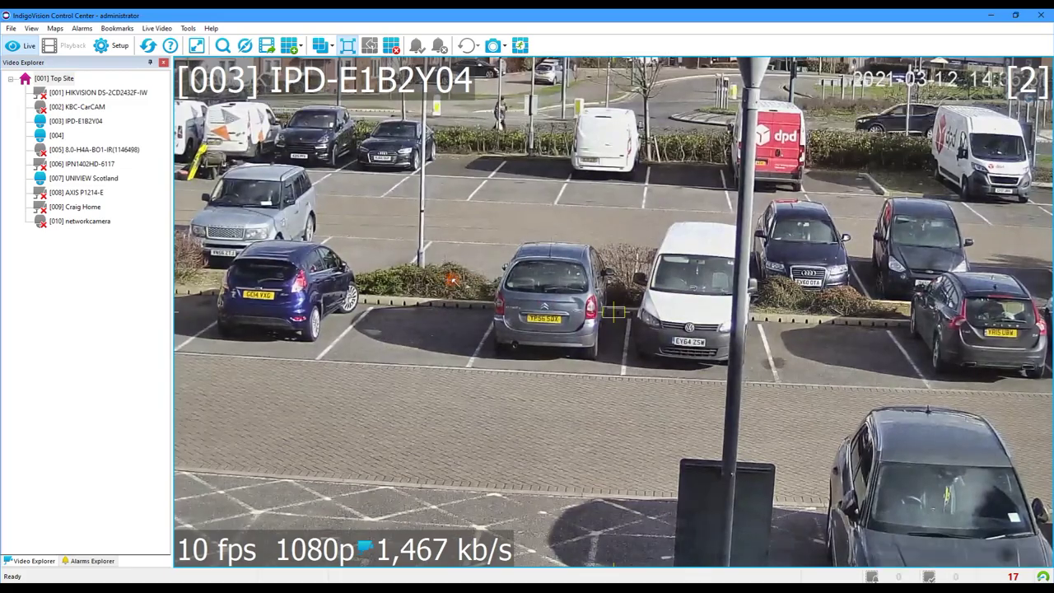
{"action": "scroll", "coordinate": [453, 280], "scroll_direction": "down", "scroll_amount": 3}
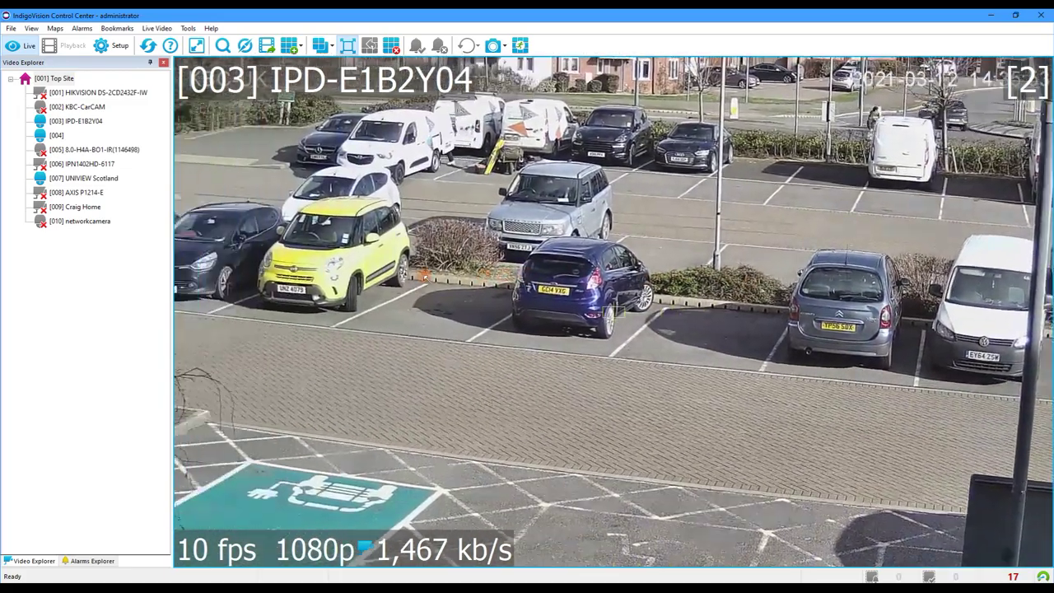